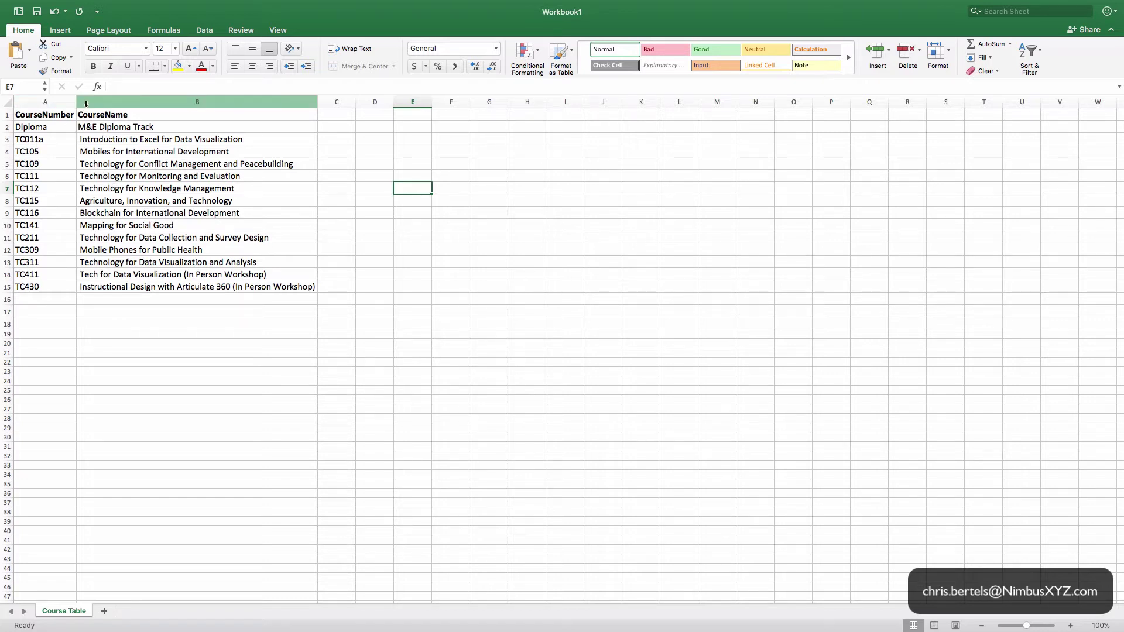
Select the CourseNumber and CourseName columns of the course list to review them, then deselect
click(65, 103)
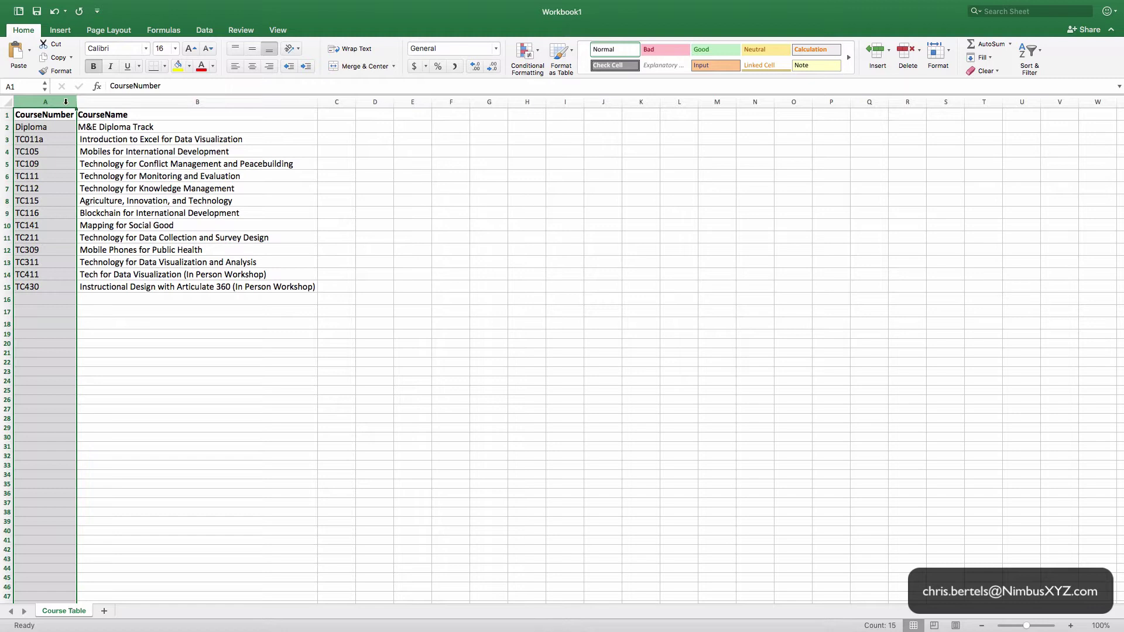
drag(65, 101, 116, 107)
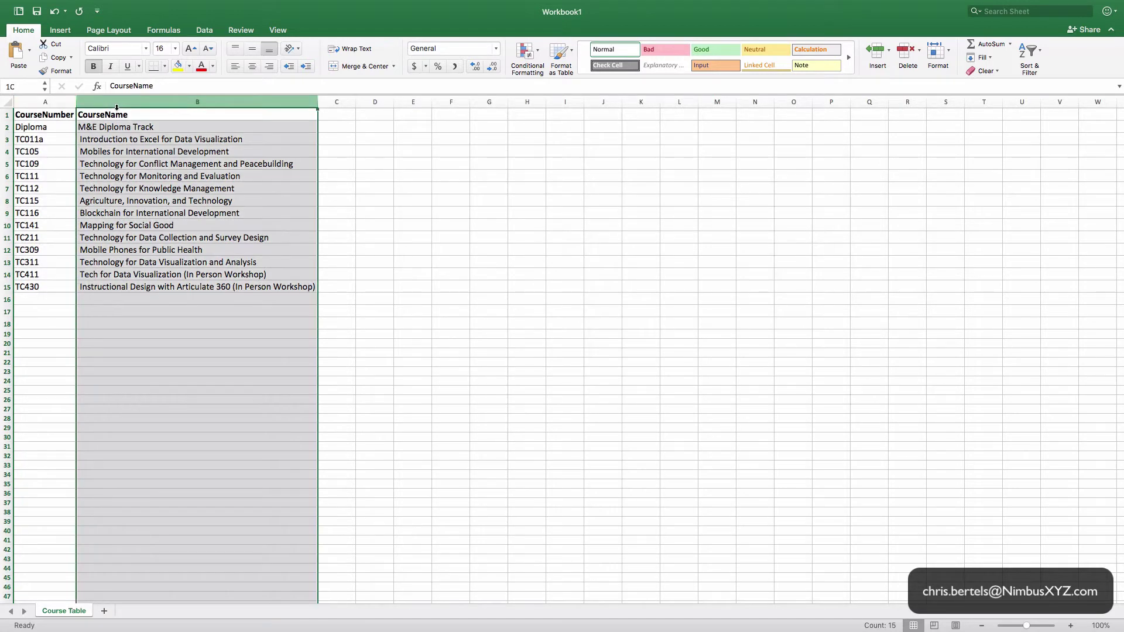
click(423, 222)
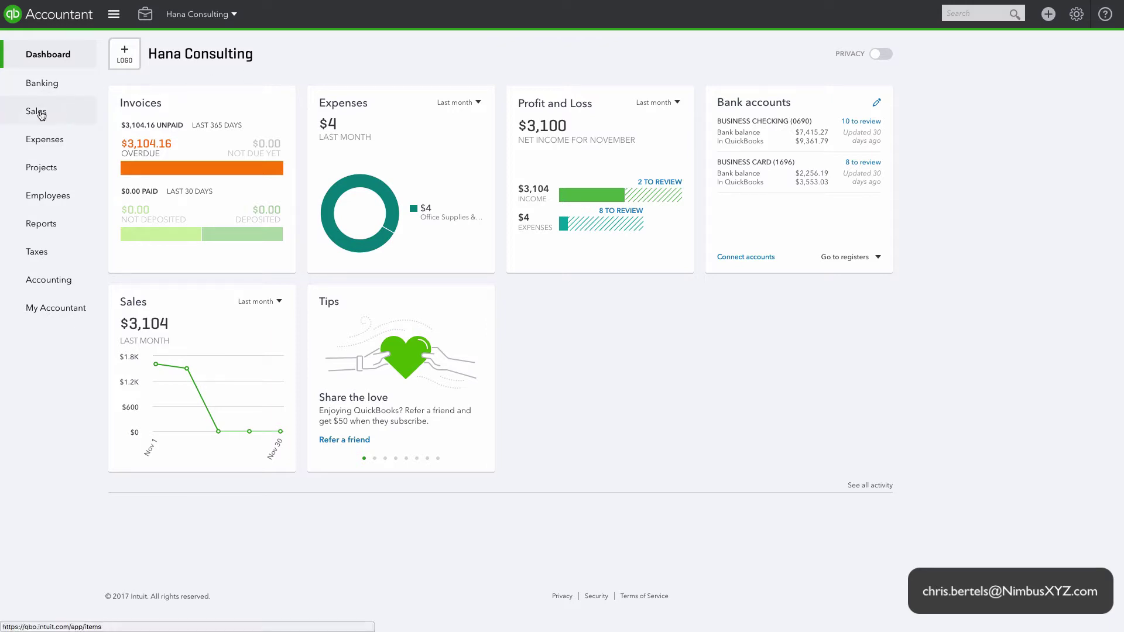
Go to Sales > Products and Services and expand the New button's dropdown
click(42, 117)
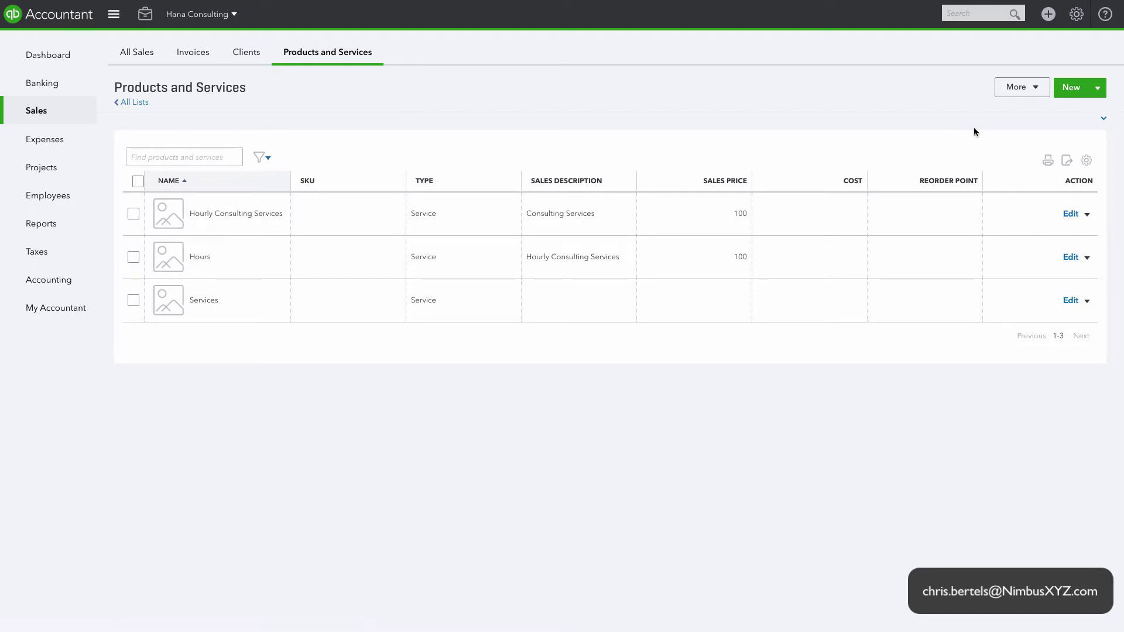
click(1097, 91)
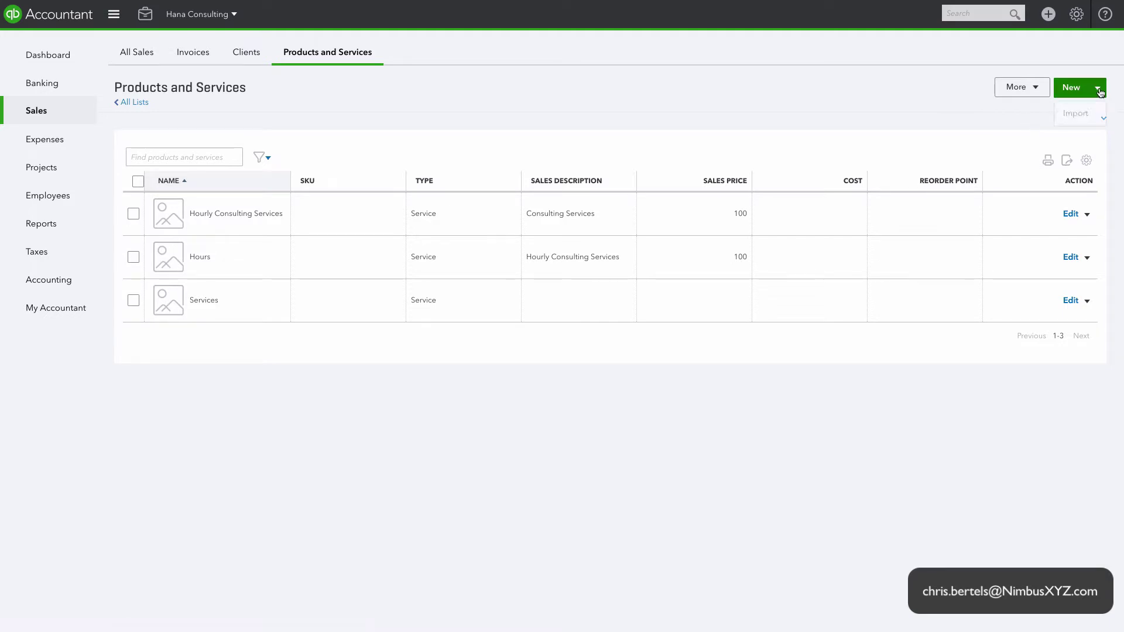
Start importing products and services from the New dropdown's Import option
click(1076, 114)
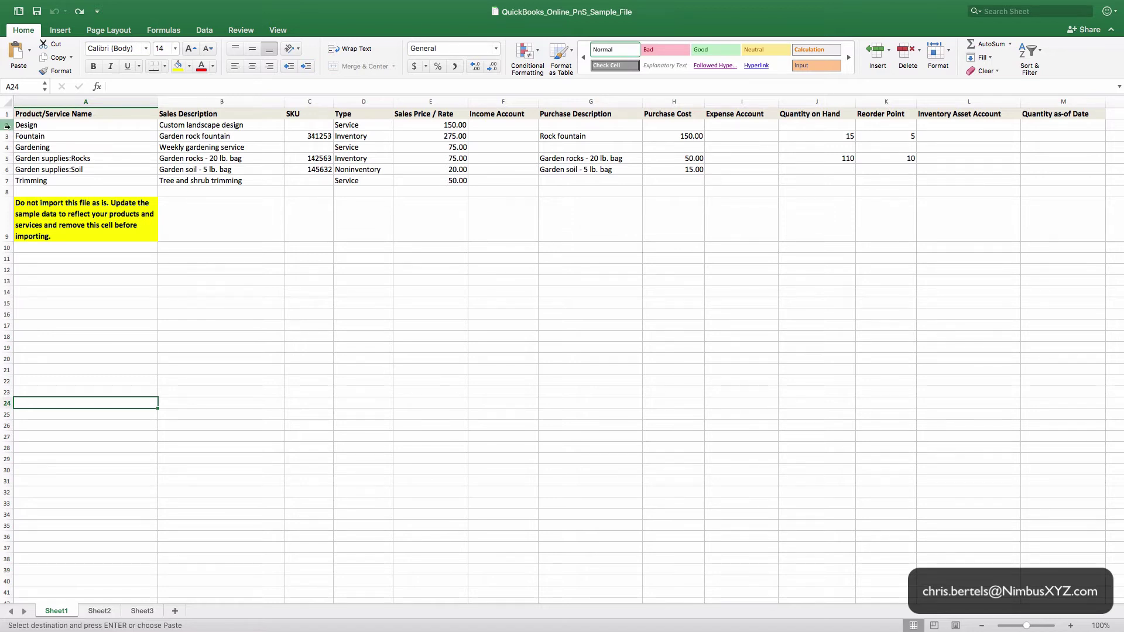
Delete the template's sample item rows and yellow note below the headers
drag(7, 125, 6, 248)
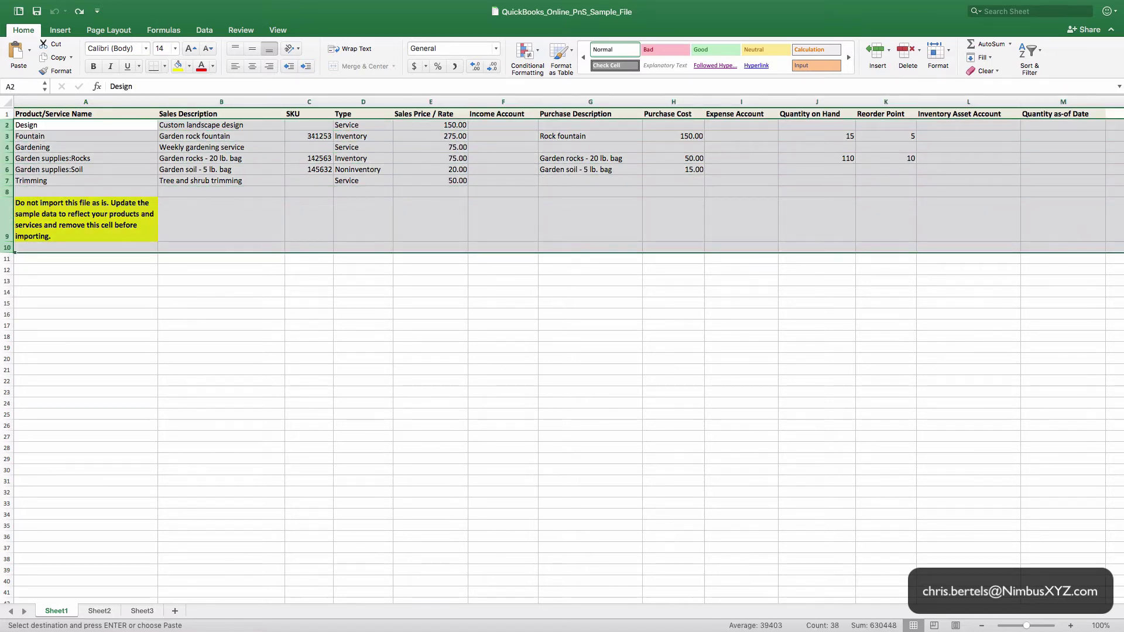
right_click(69, 212)
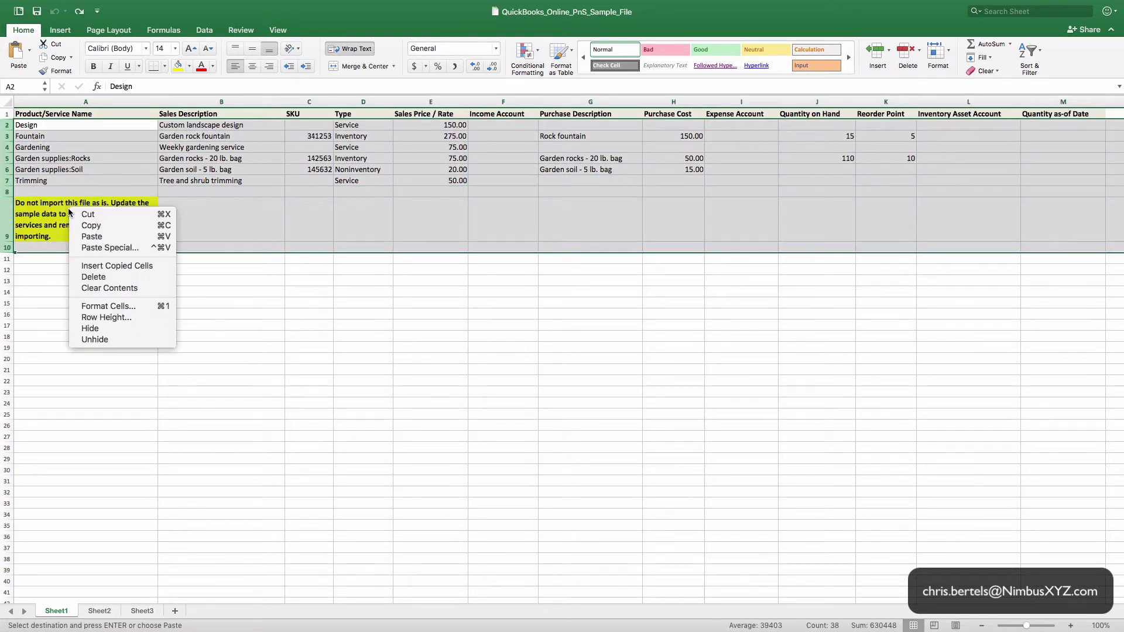
click(106, 278)
click(206, 301)
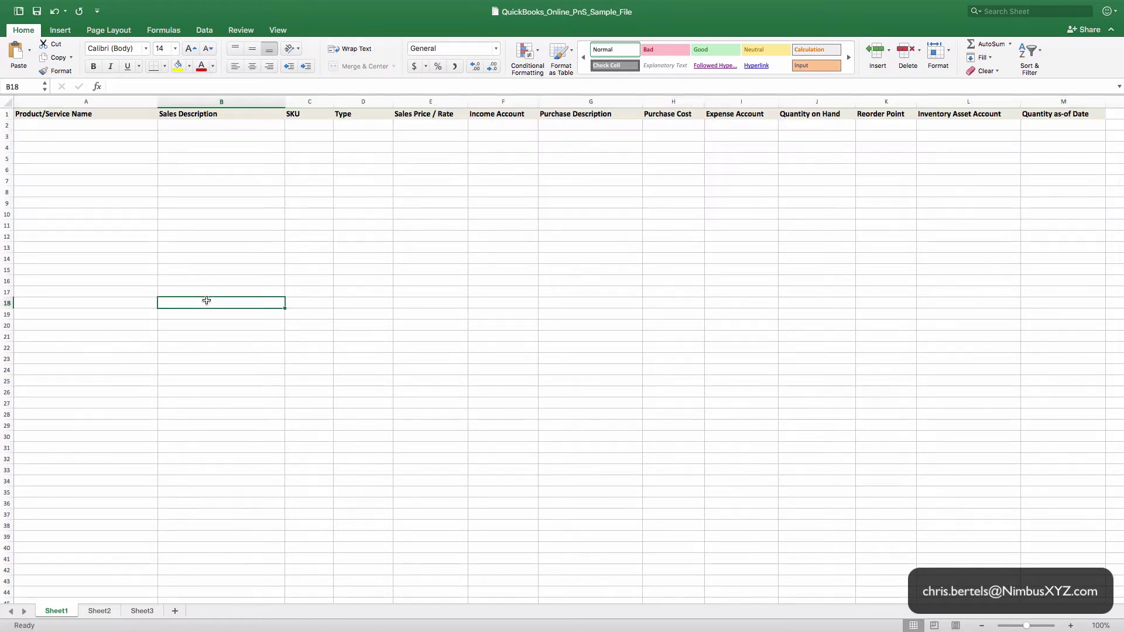
Copy the course table with prices from Sheet2 and paste it into Sheet1 at A18
click(98, 611)
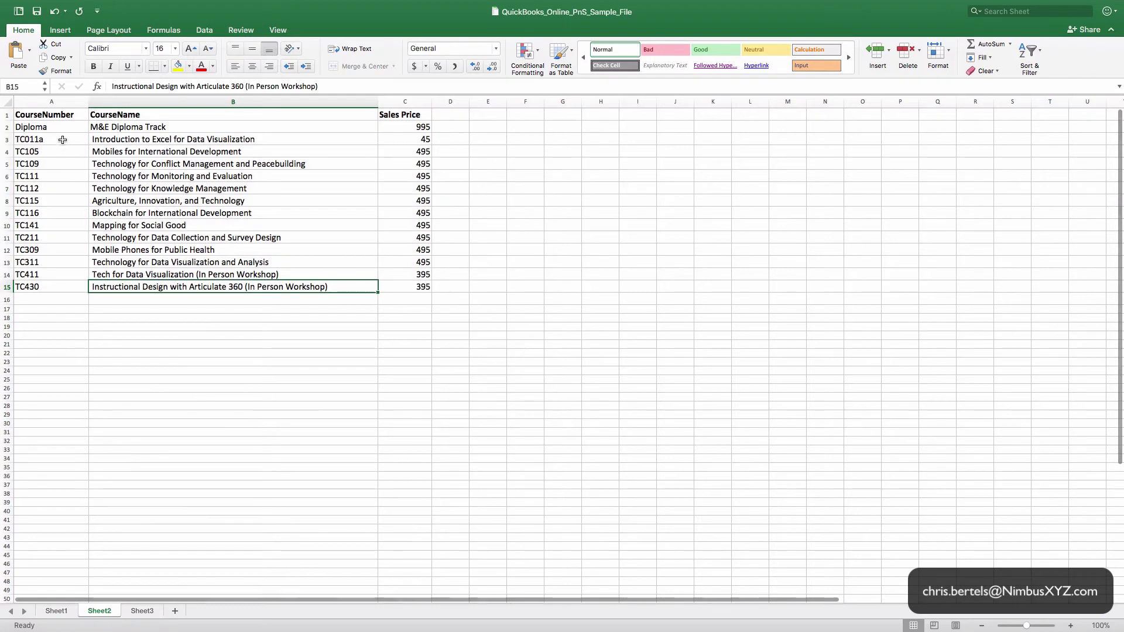
drag(50, 116, 396, 286)
right_click(338, 242)
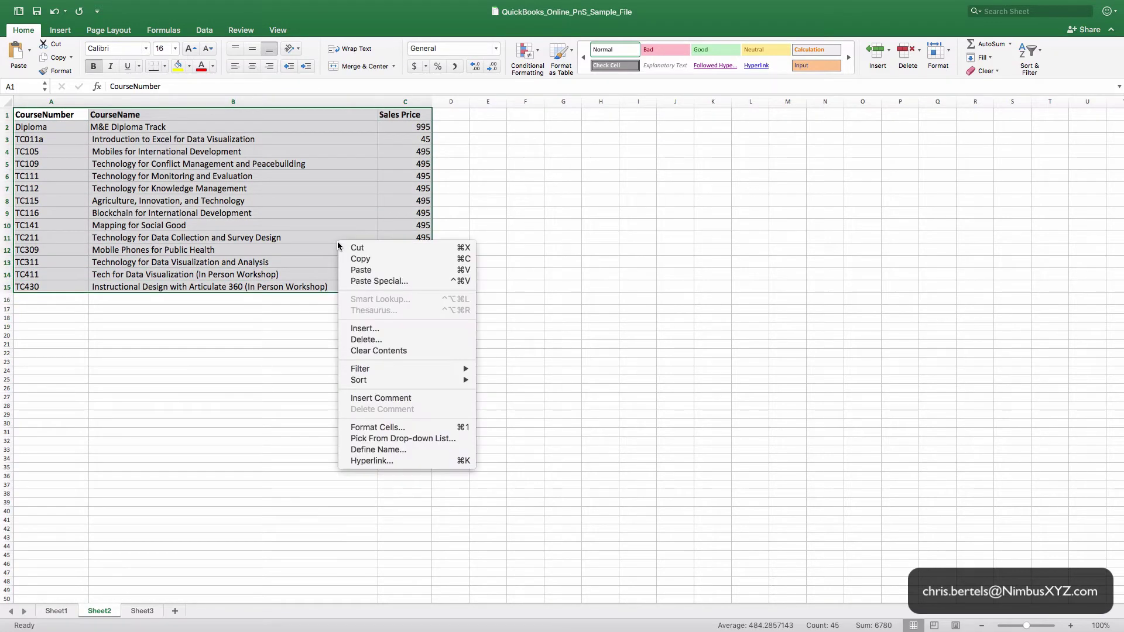
click(359, 258)
click(56, 611)
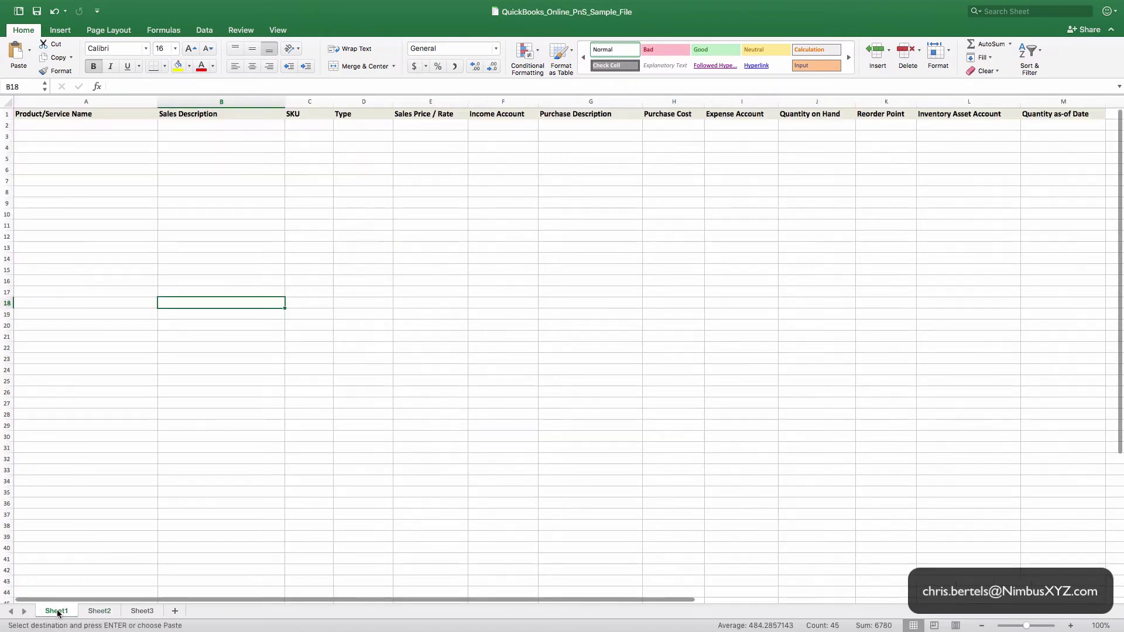
click(60, 302)
right_click(61, 303)
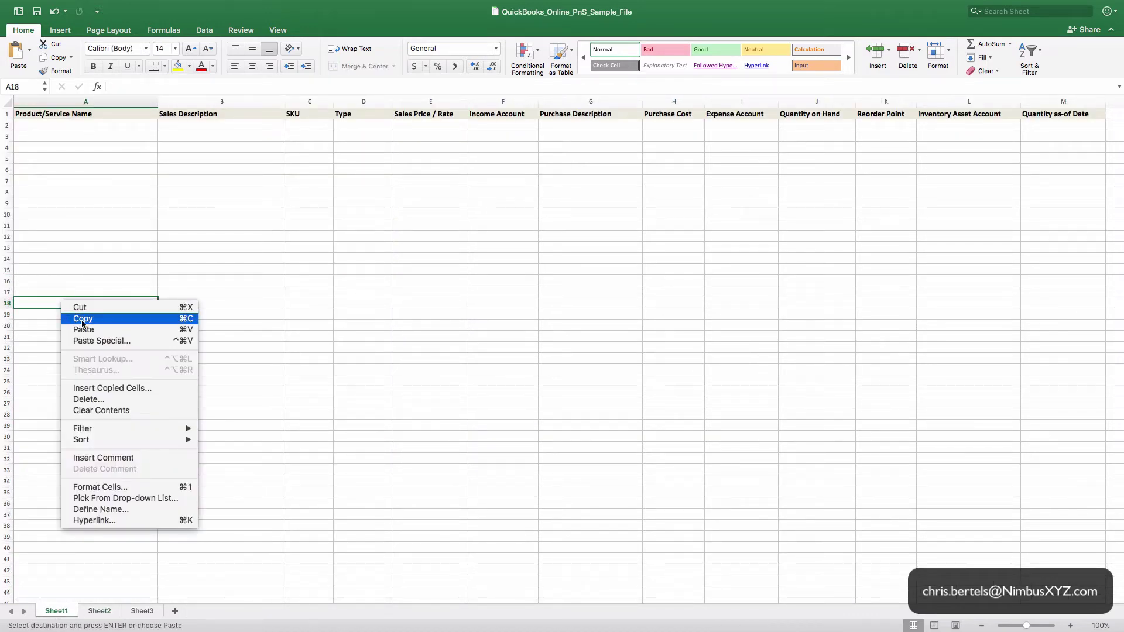
click(90, 331)
click(502, 400)
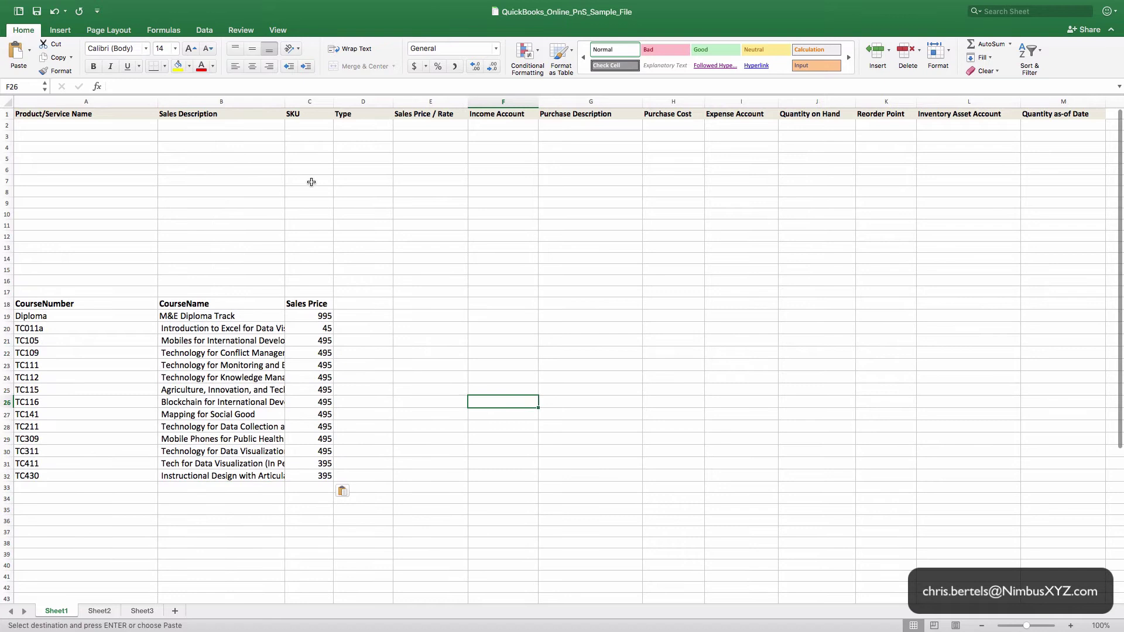
Widen column B and copy the course numbers A19:A32 into Product/Service Name at A2
double_click(285, 102)
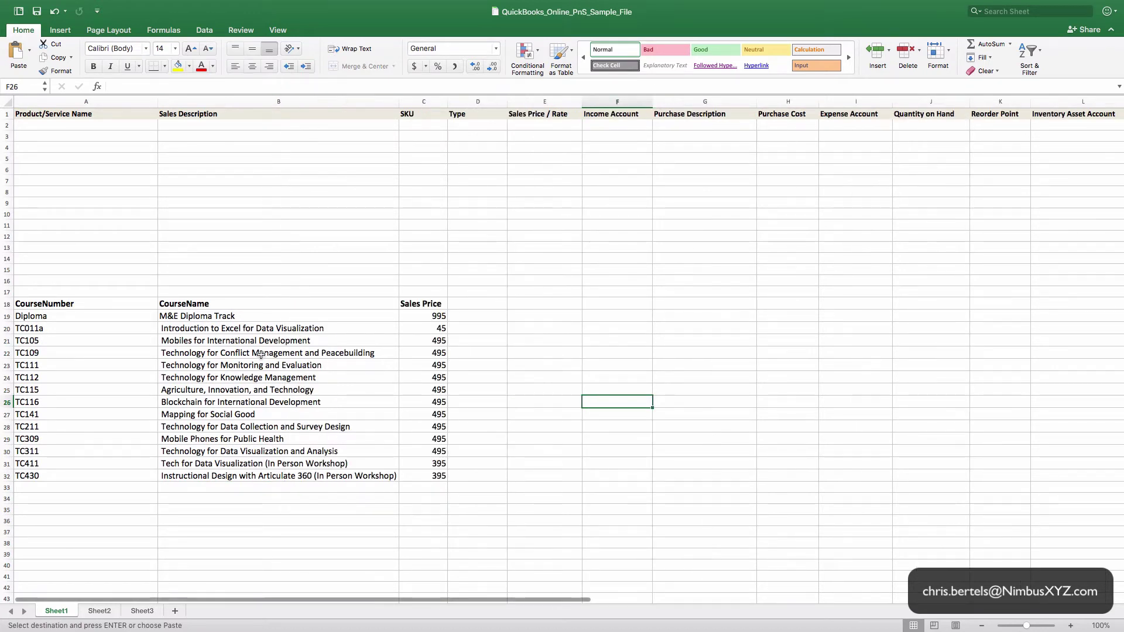
drag(110, 315, 93, 474)
right_click(93, 441)
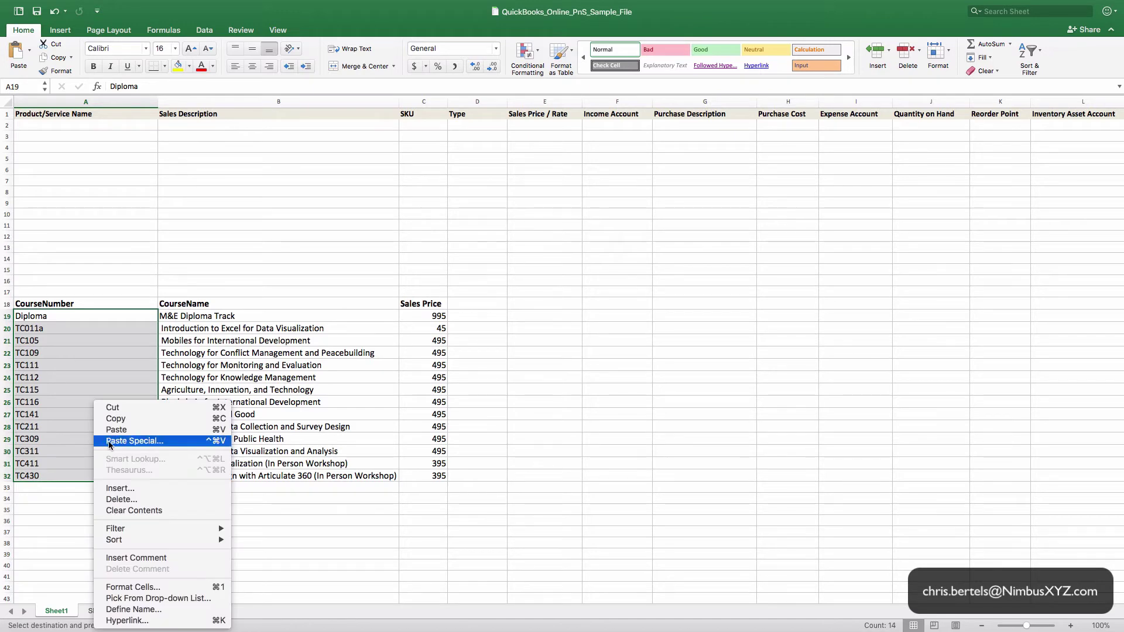
click(127, 419)
drag(83, 138, 85, 130)
click(85, 130)
right_click(83, 128)
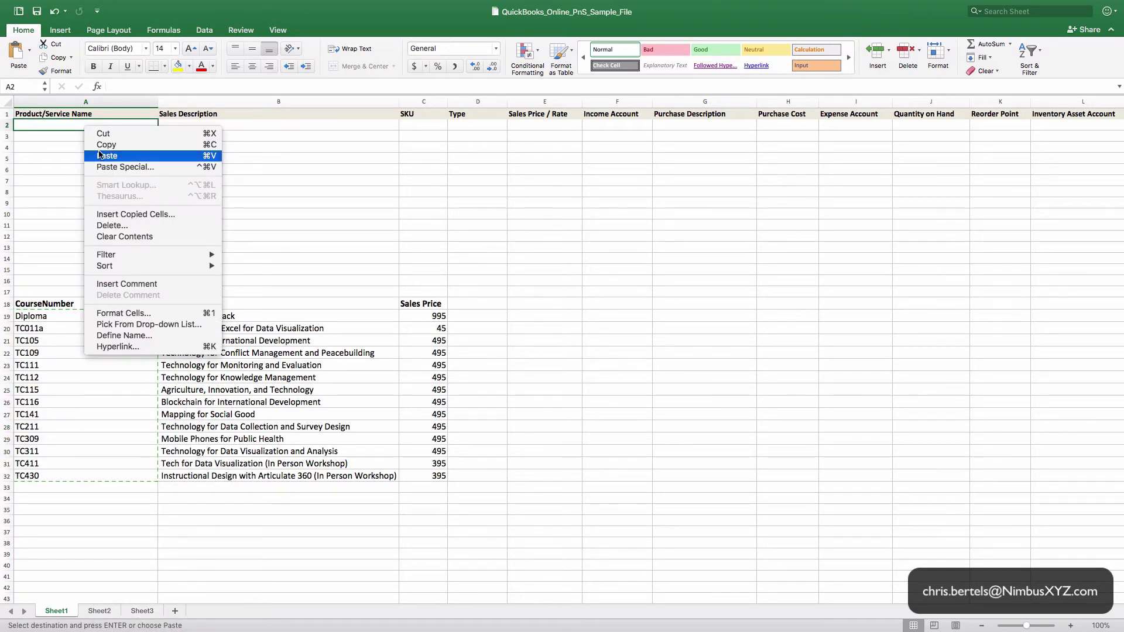
click(101, 158)
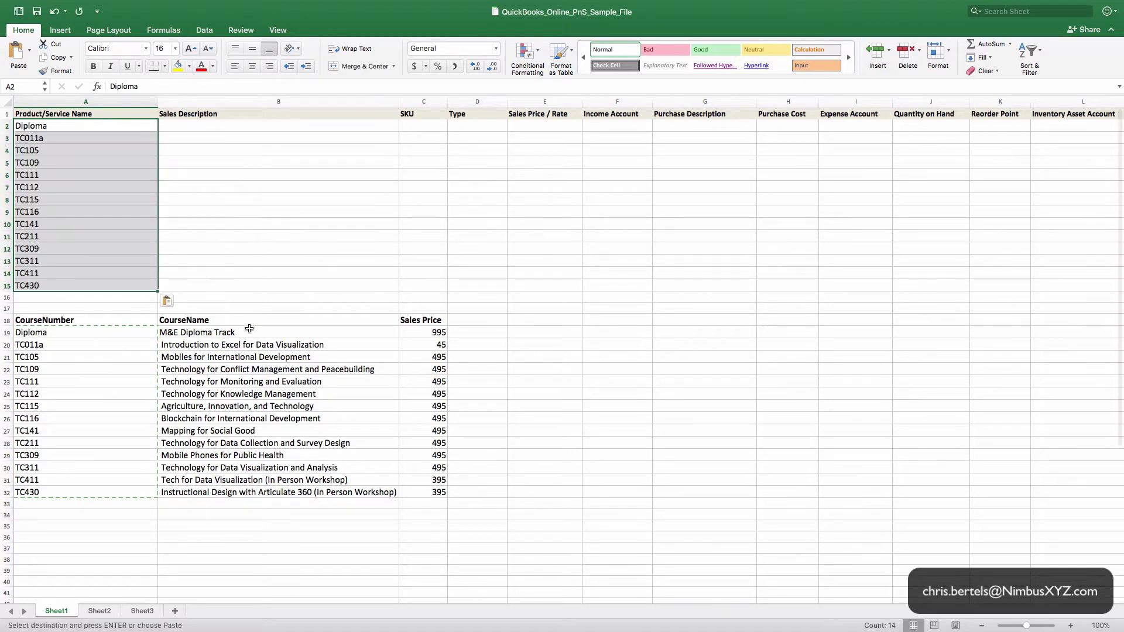
Copy the course names B19:B32 into Sales Description starting at B2
drag(248, 331, 246, 495)
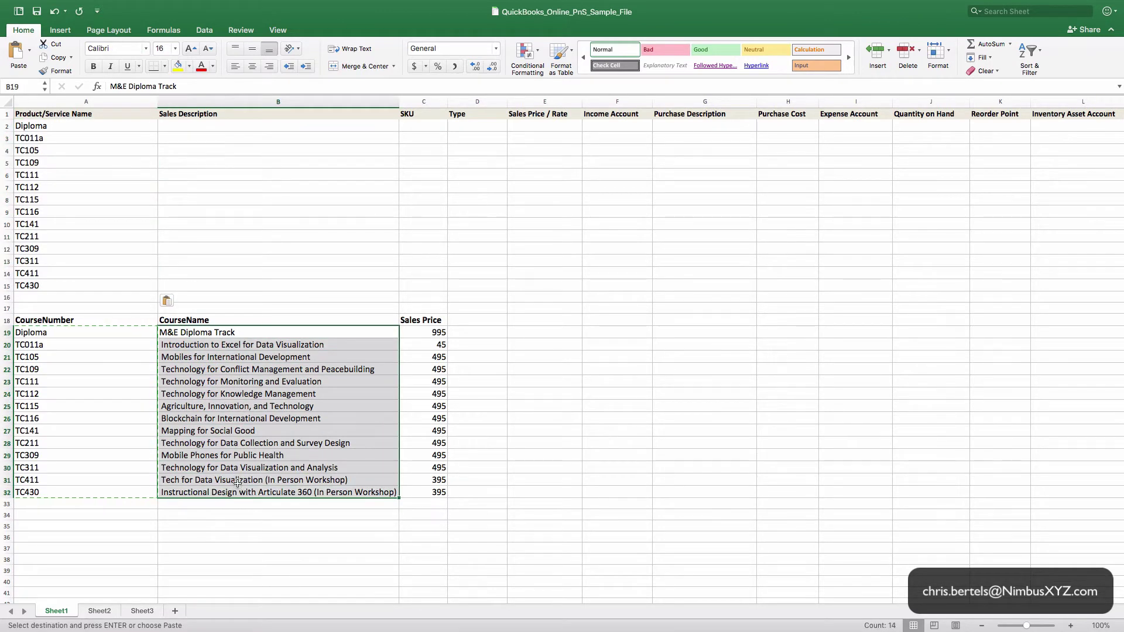
right_click(244, 465)
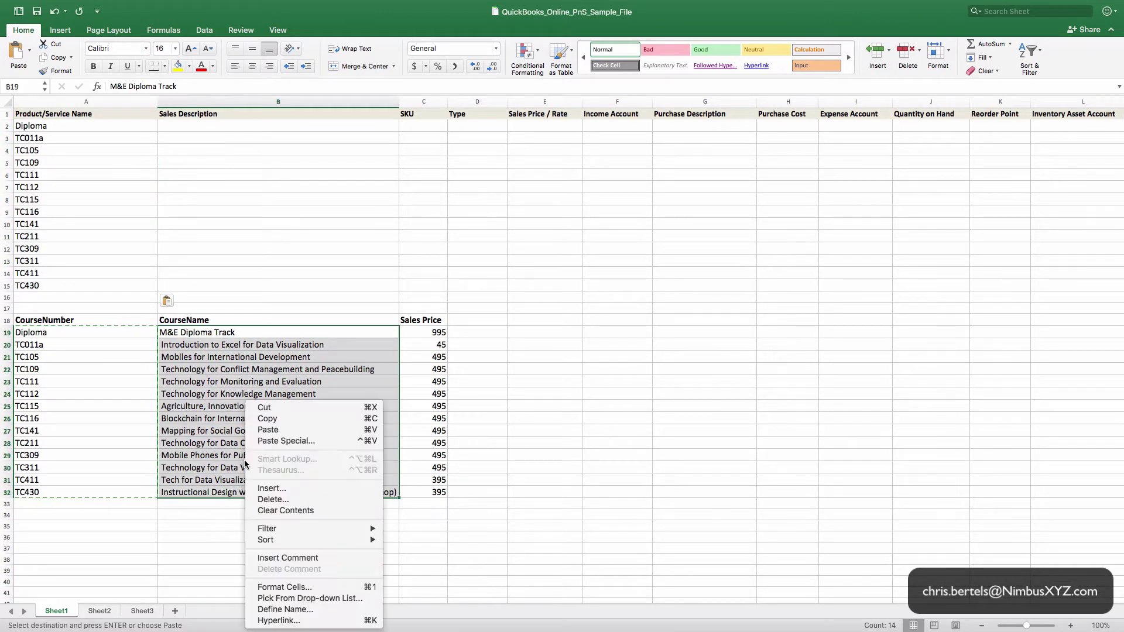
click(270, 419)
click(199, 126)
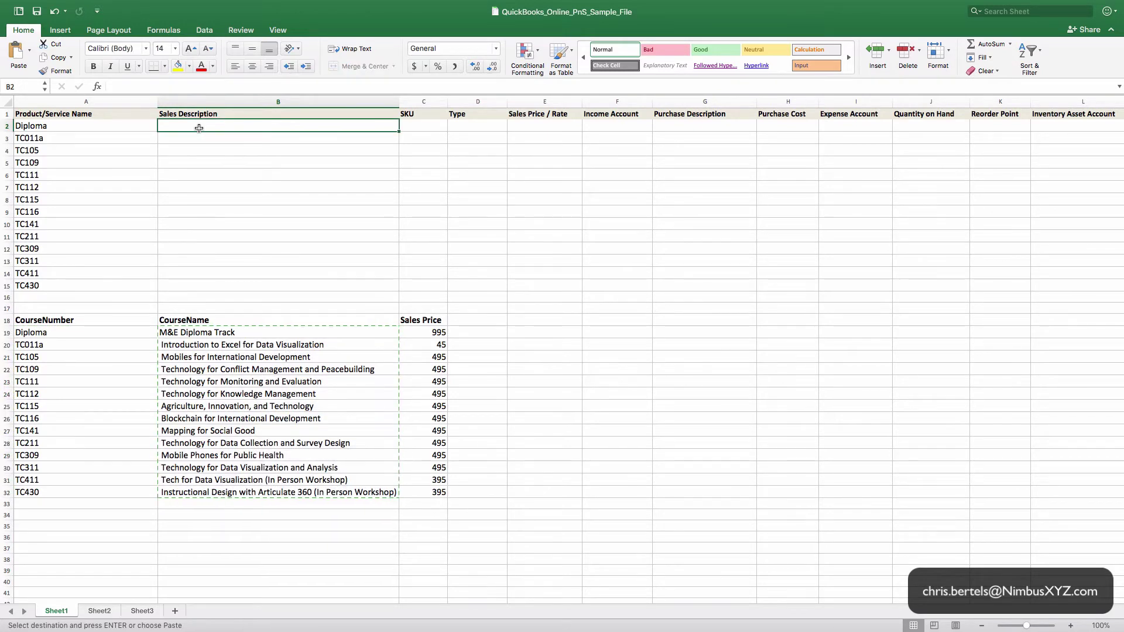
right_click(200, 126)
click(223, 156)
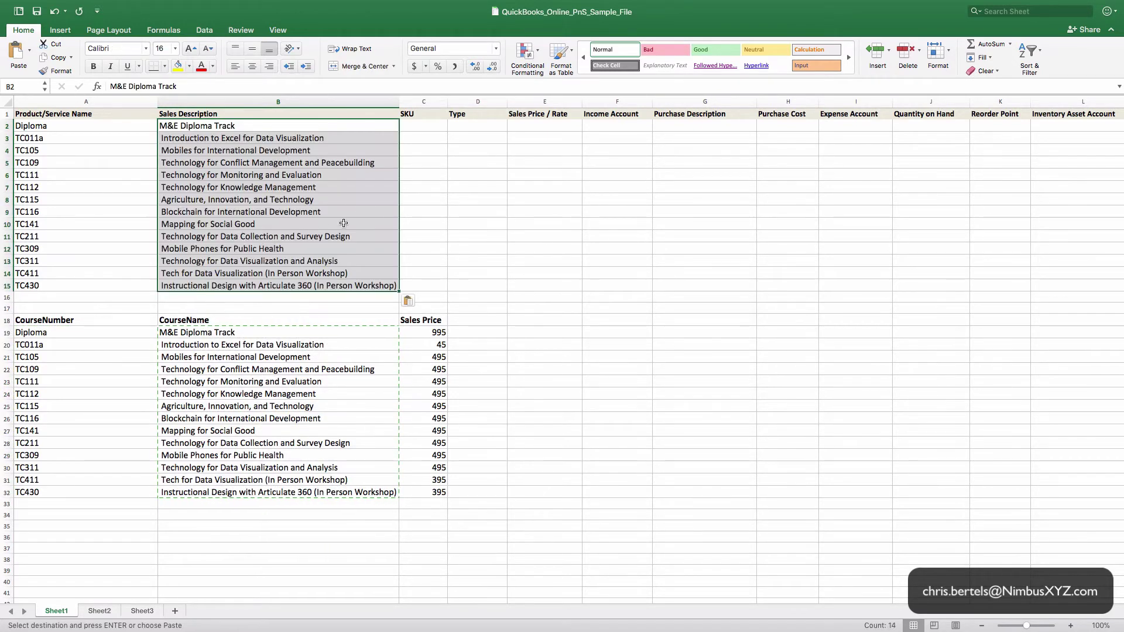
Copy the course prices C19:C32 into the Sales Price / Rate column at E2
drag(437, 332, 431, 492)
right_click(431, 492)
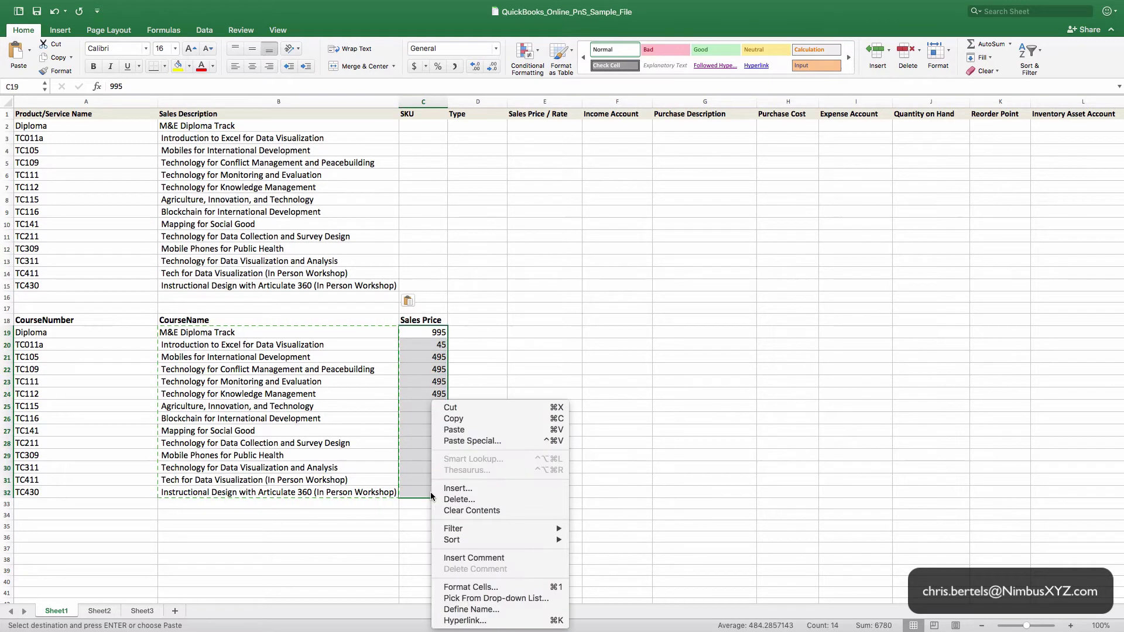
click(461, 419)
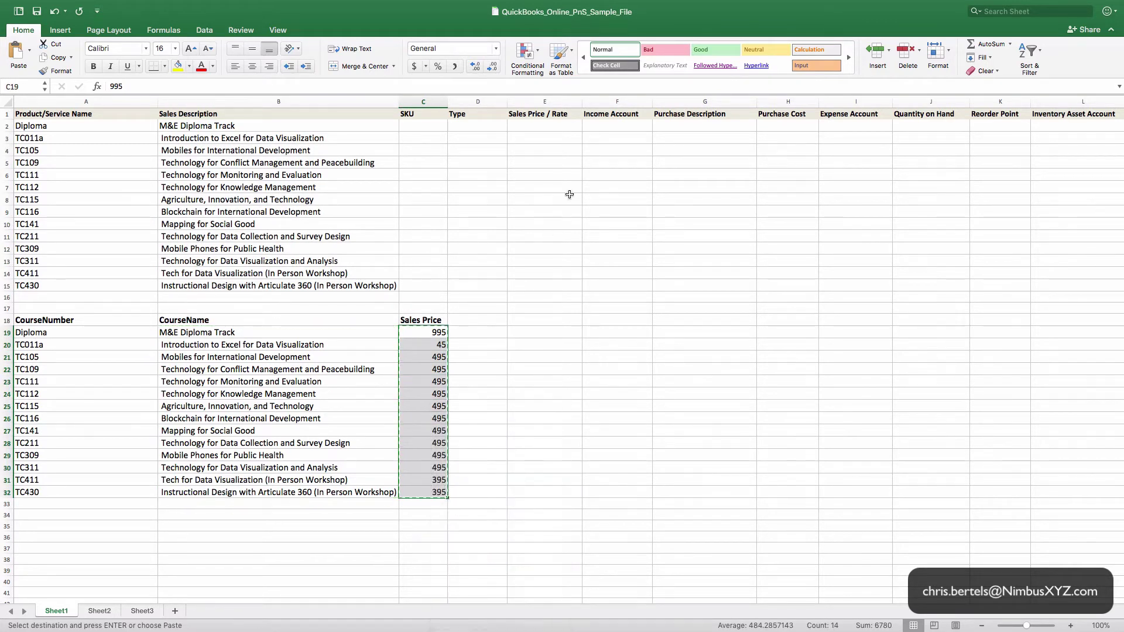
click(554, 129)
right_click(555, 128)
click(576, 154)
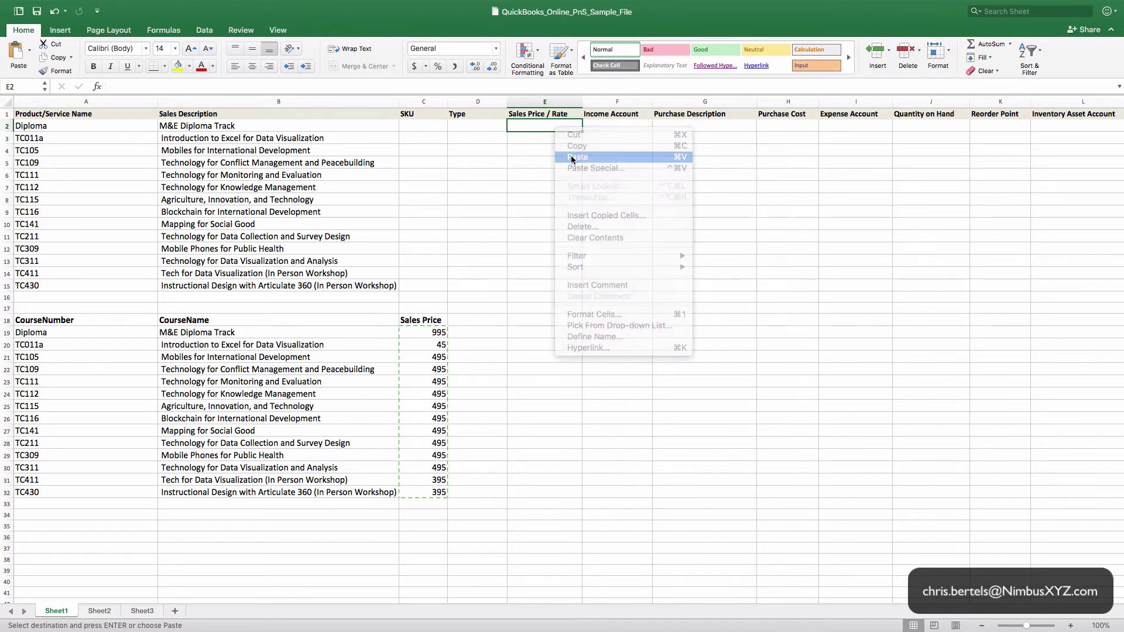
click(555, 369)
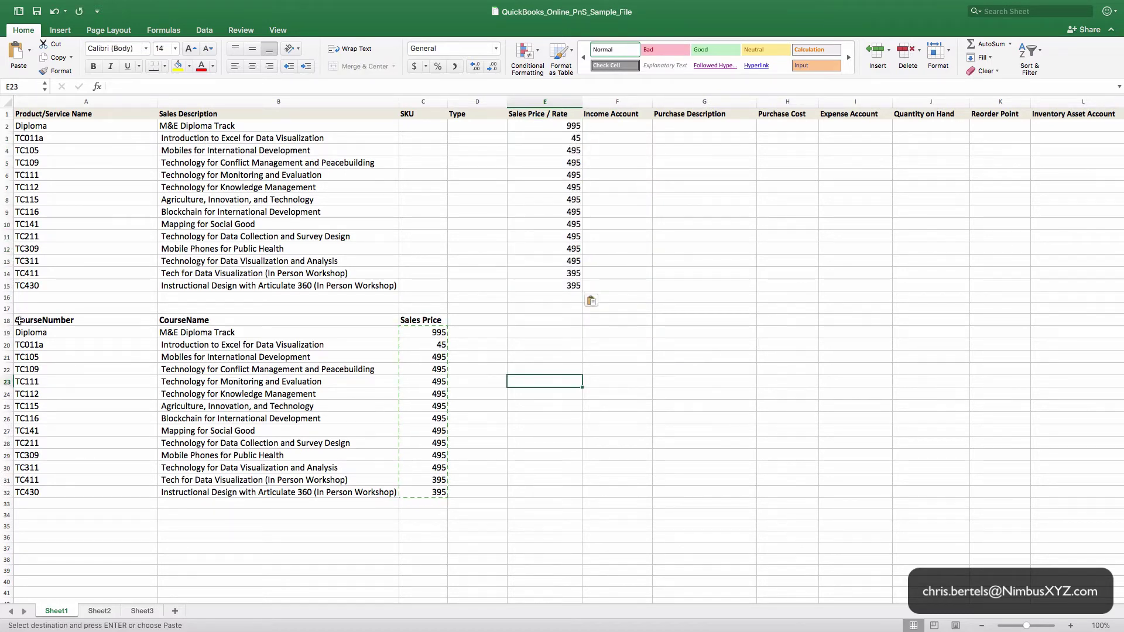
Delete the old course table rows 18–34 below the template
drag(7, 320, 7, 514)
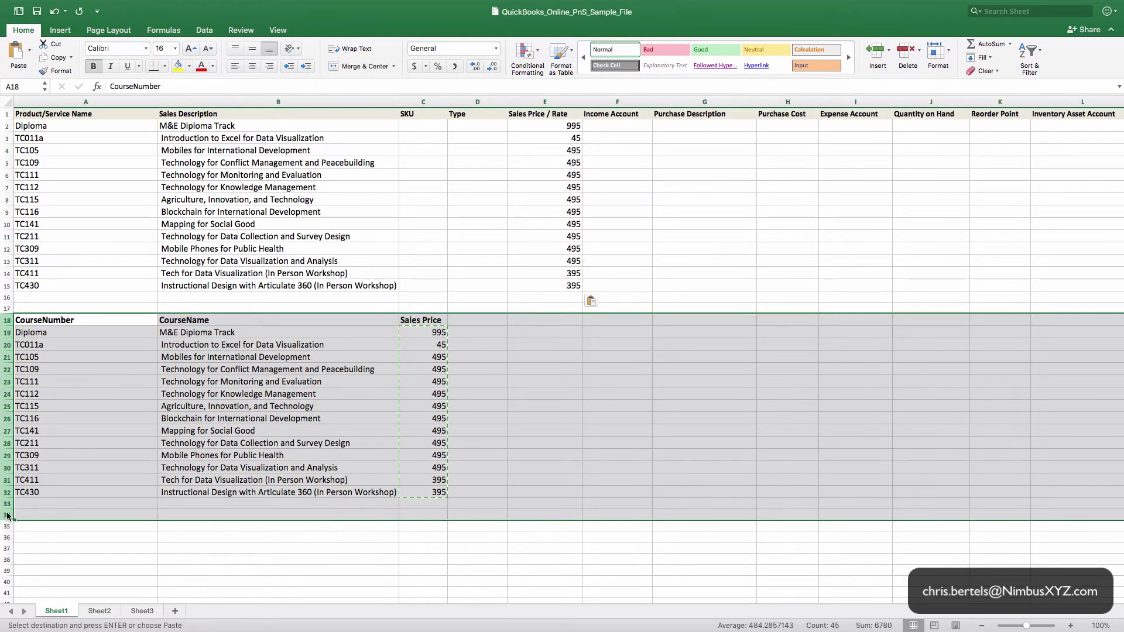
right_click(129, 448)
click(170, 516)
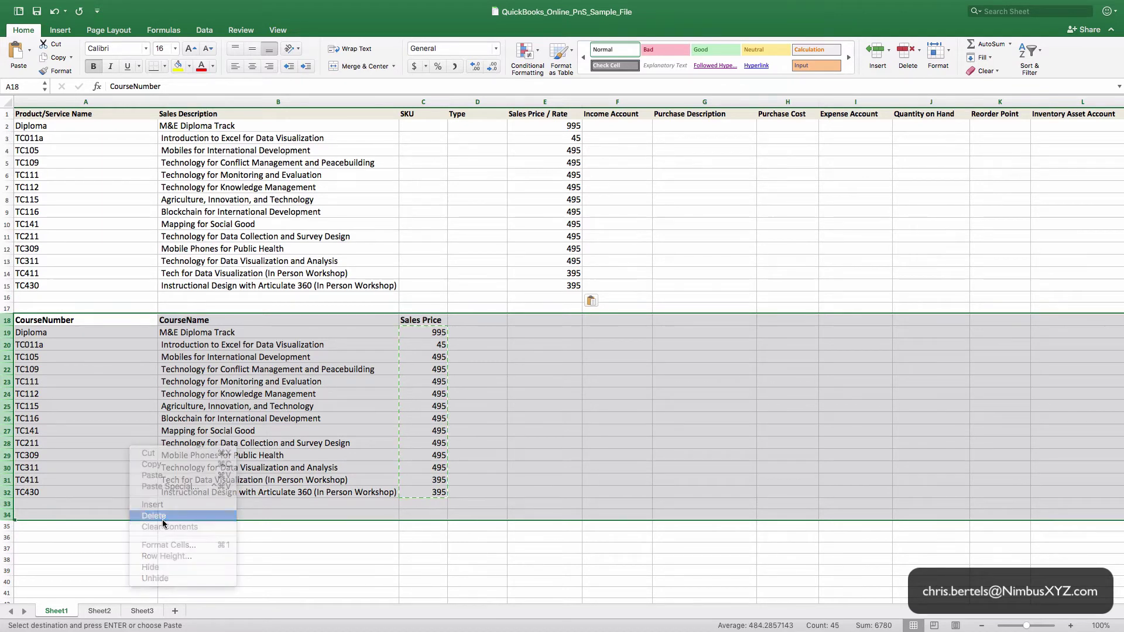
click(278, 397)
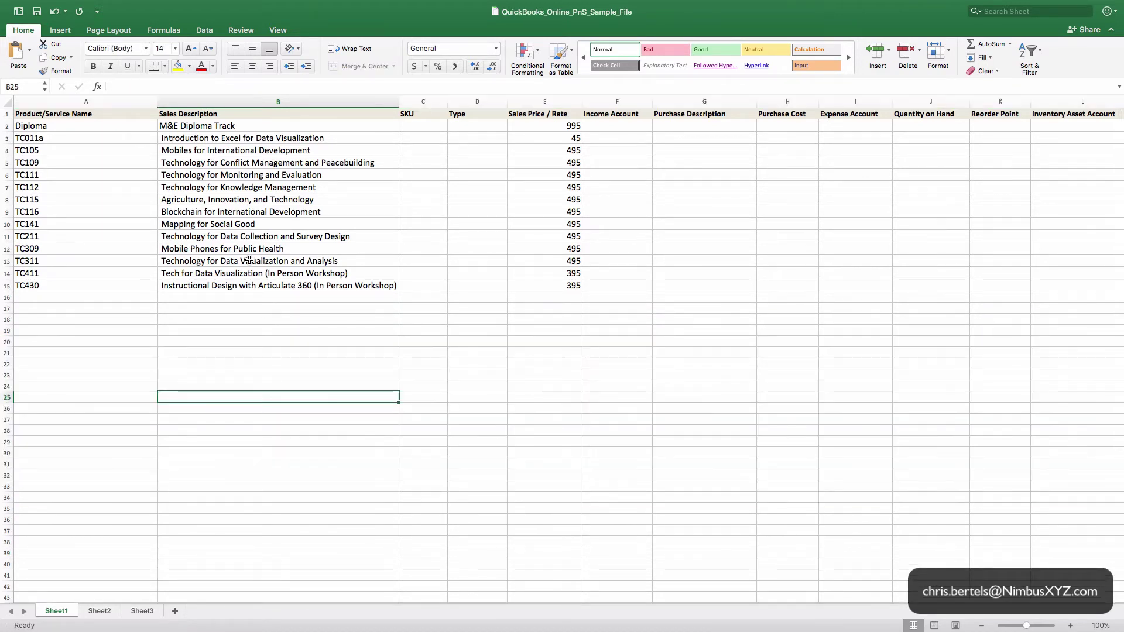
Review the Sales Description, Sales Price / Rate, product name and SKU columns
click(217, 105)
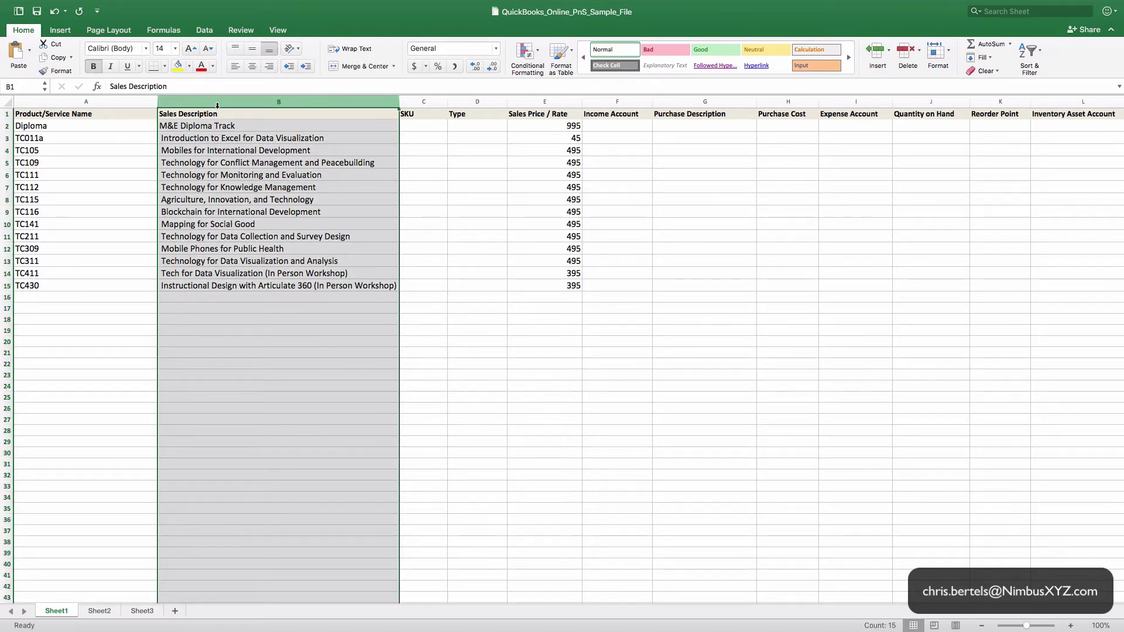
click(544, 103)
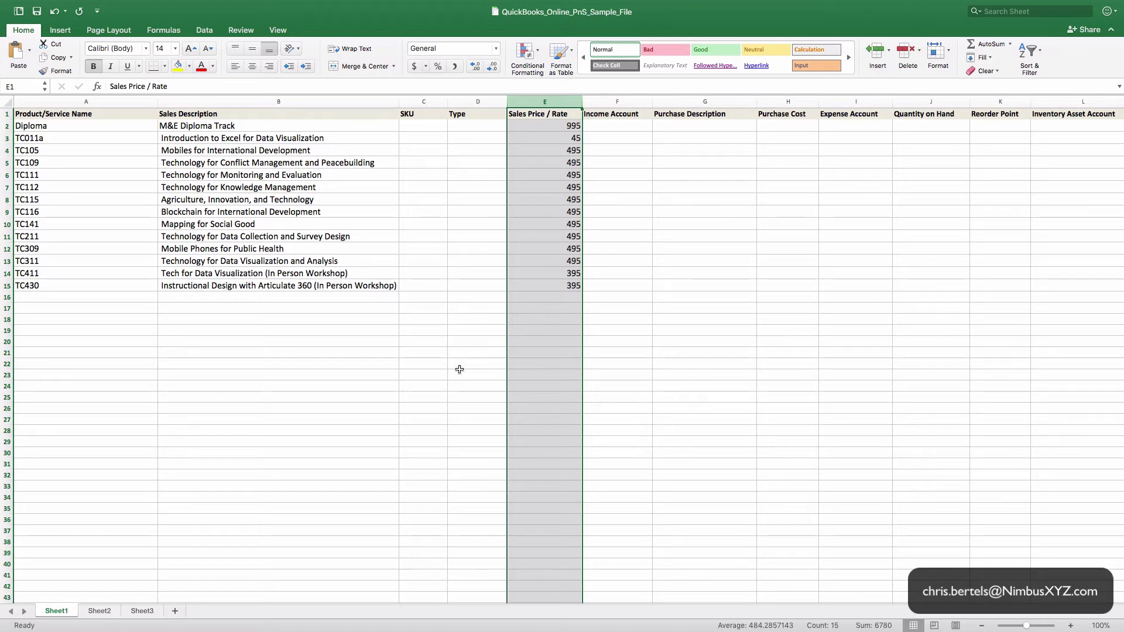
click(59, 126)
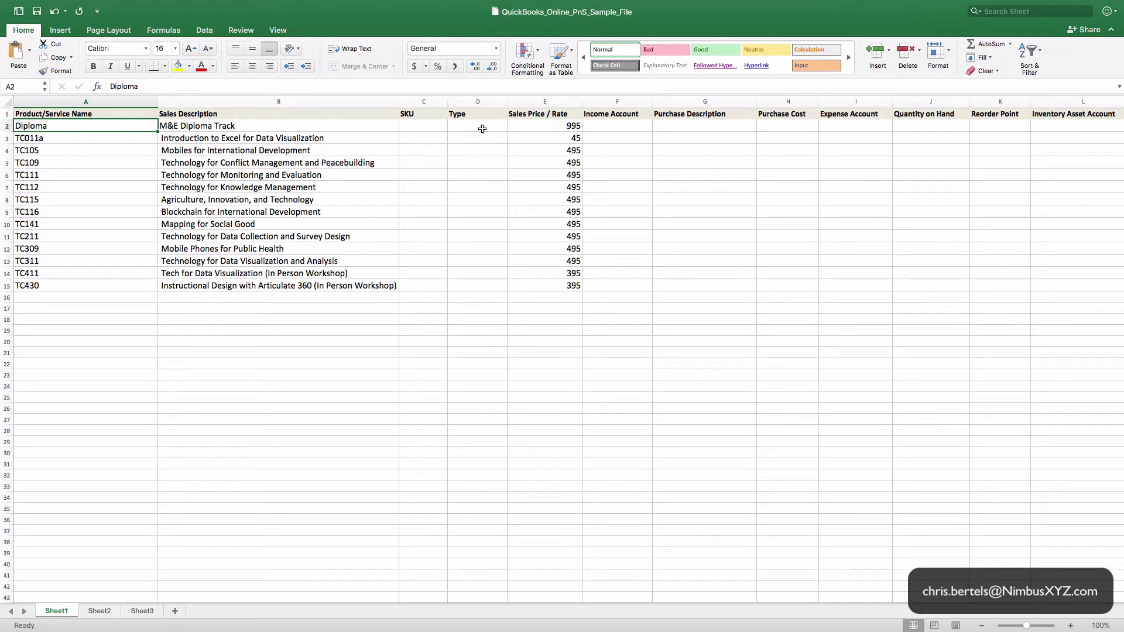
click(430, 104)
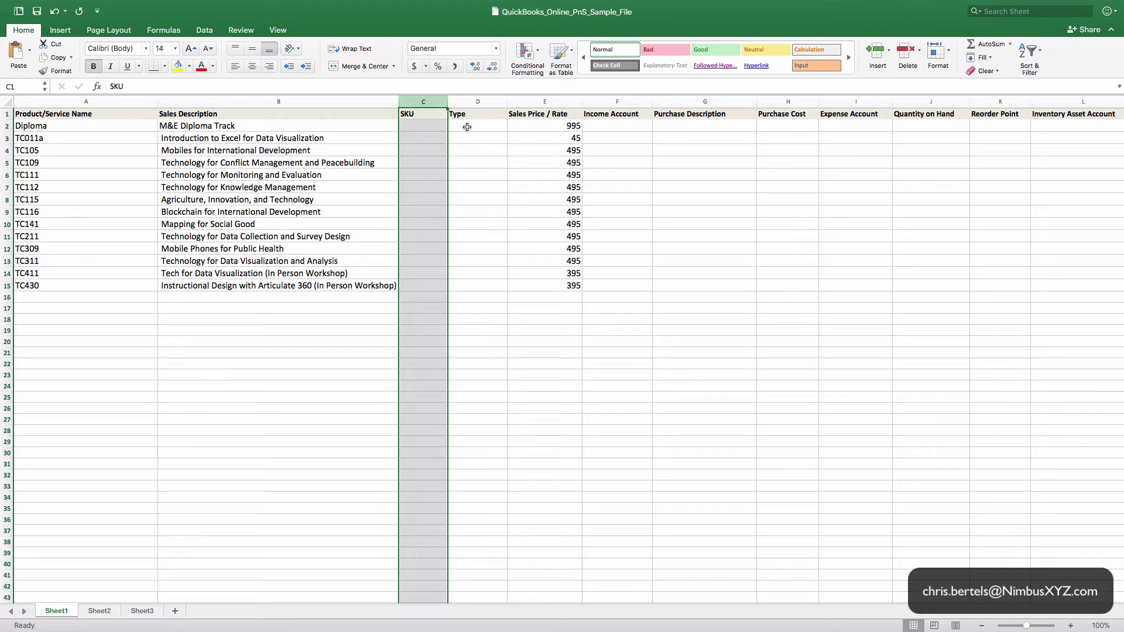
Enter Service in D2 and fill it down the Type column through D15
click(467, 127)
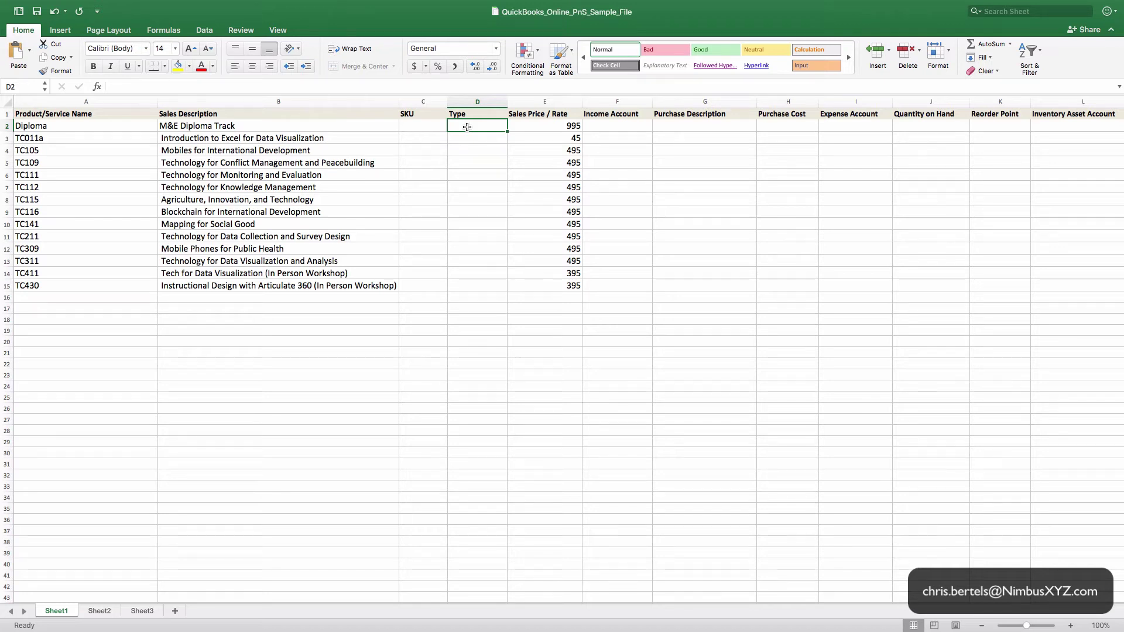
text(Service)
key(Return)
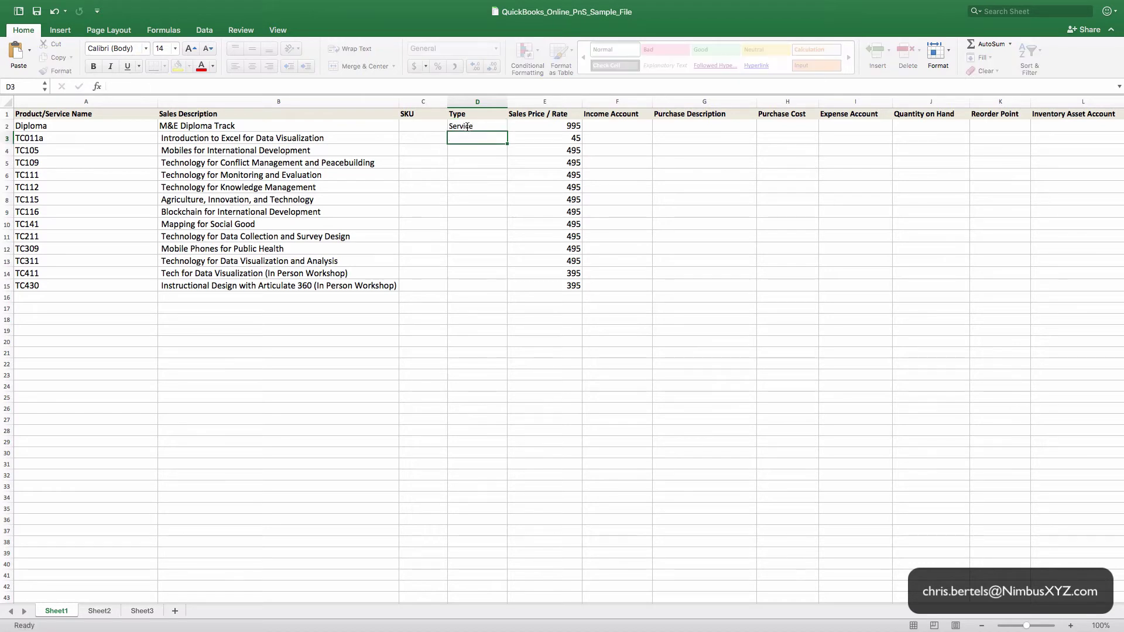
click(474, 128)
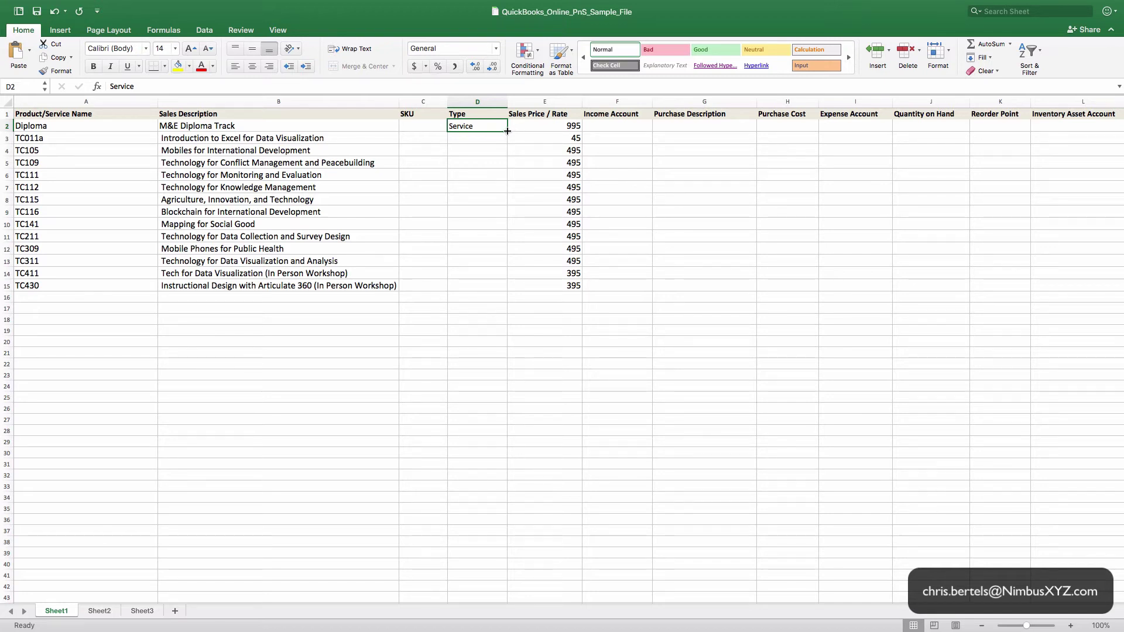
double_click(507, 131)
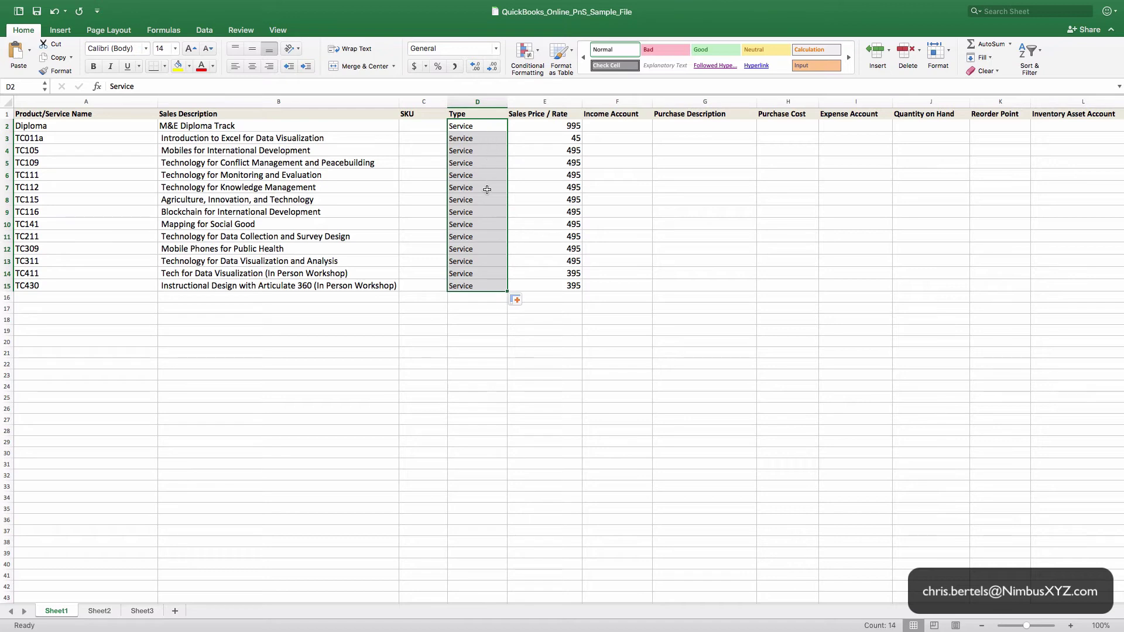
click(537, 331)
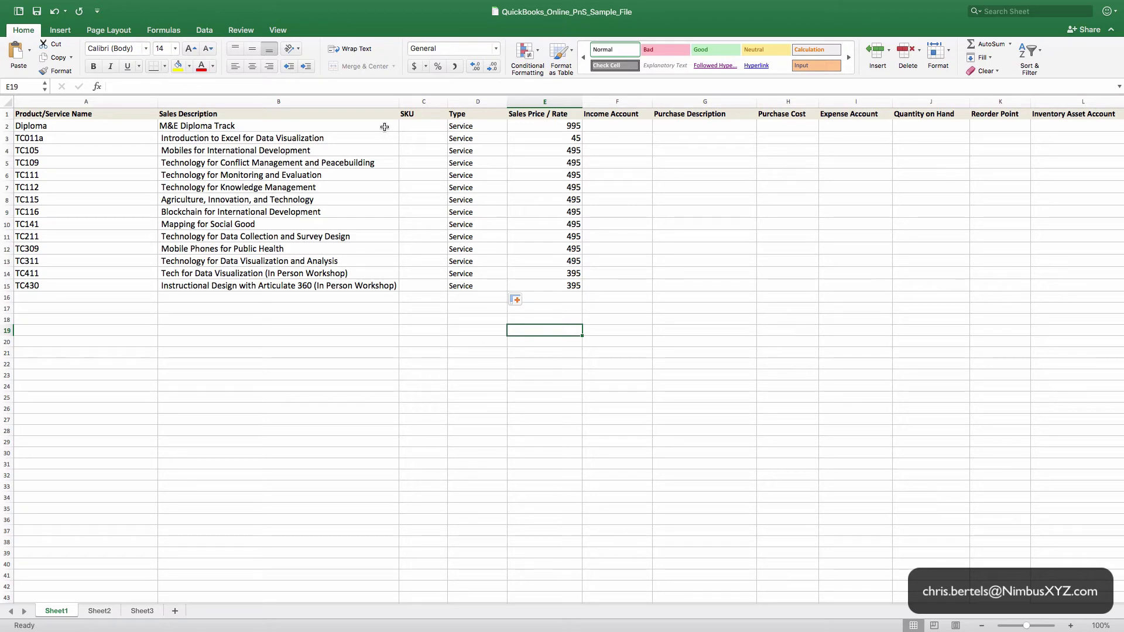
click(606, 124)
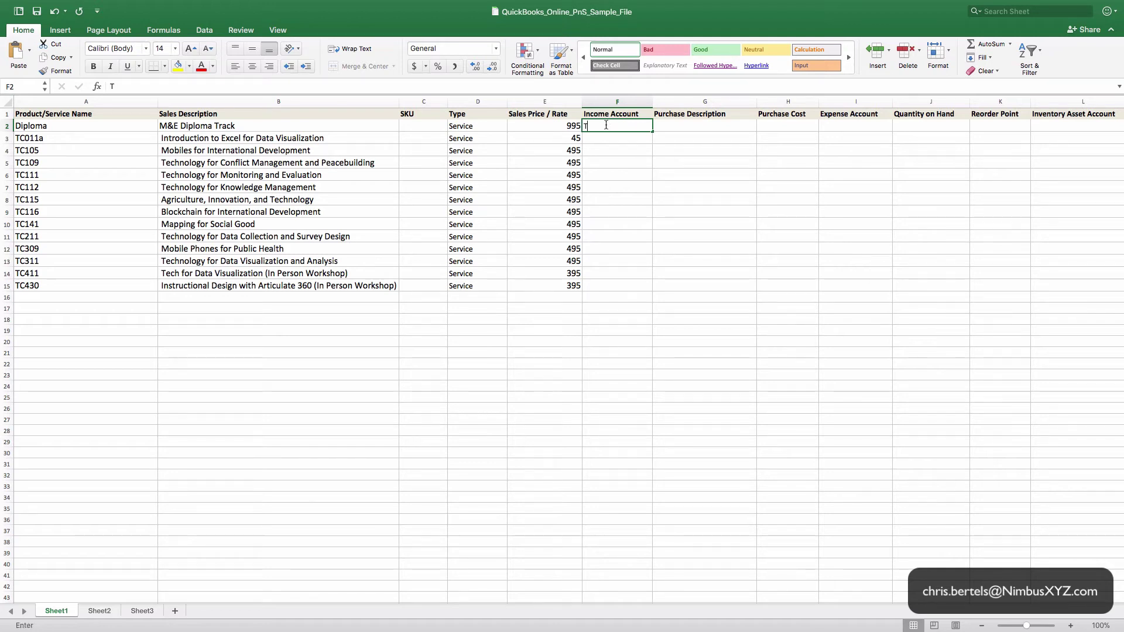
Enter Tuition in F2 and fill it down the Income Account column to row 15
text(Tuition)
key(Return)
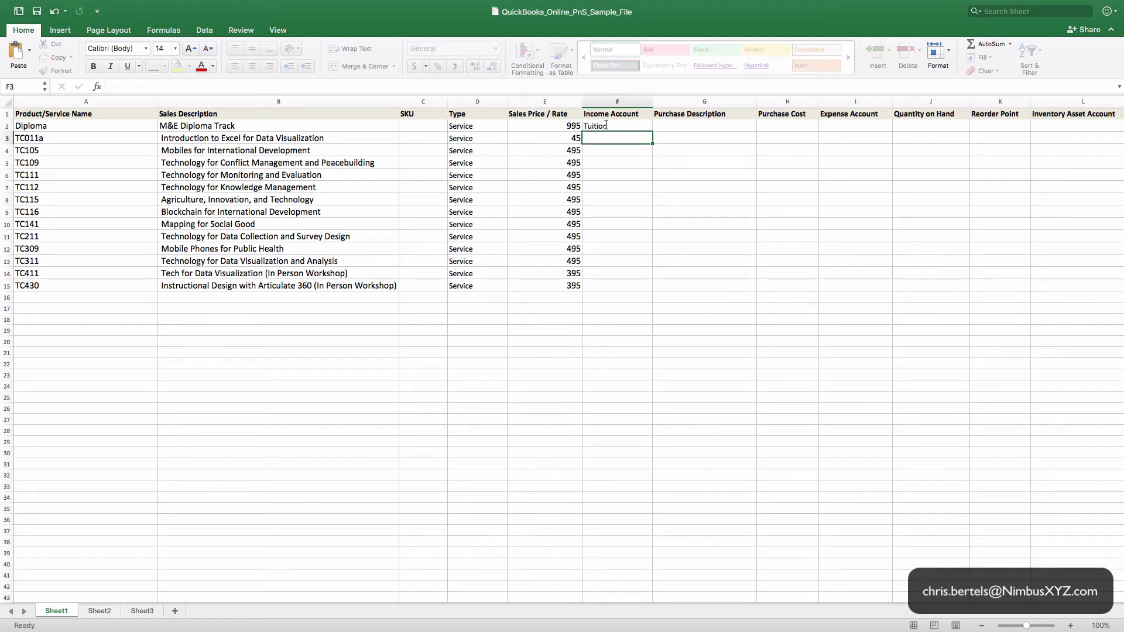
click(606, 126)
drag(651, 132, 656, 293)
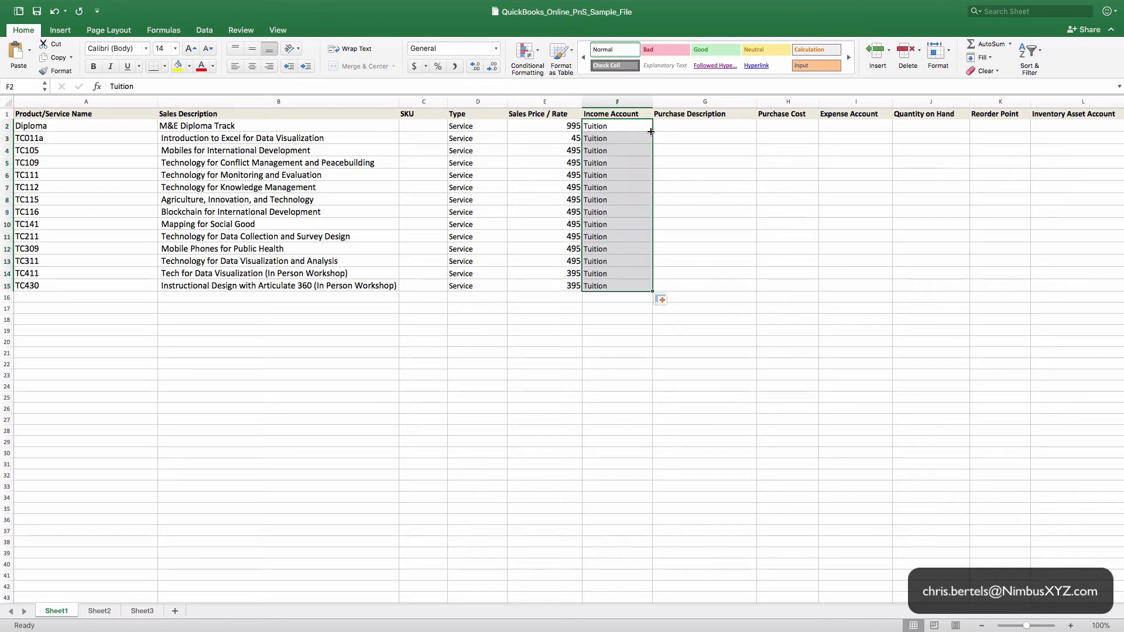
Scroll right through the remaining template columns and back to check them
scroll(669, 200, right, 1)
scroll(669, 201, right, 2)
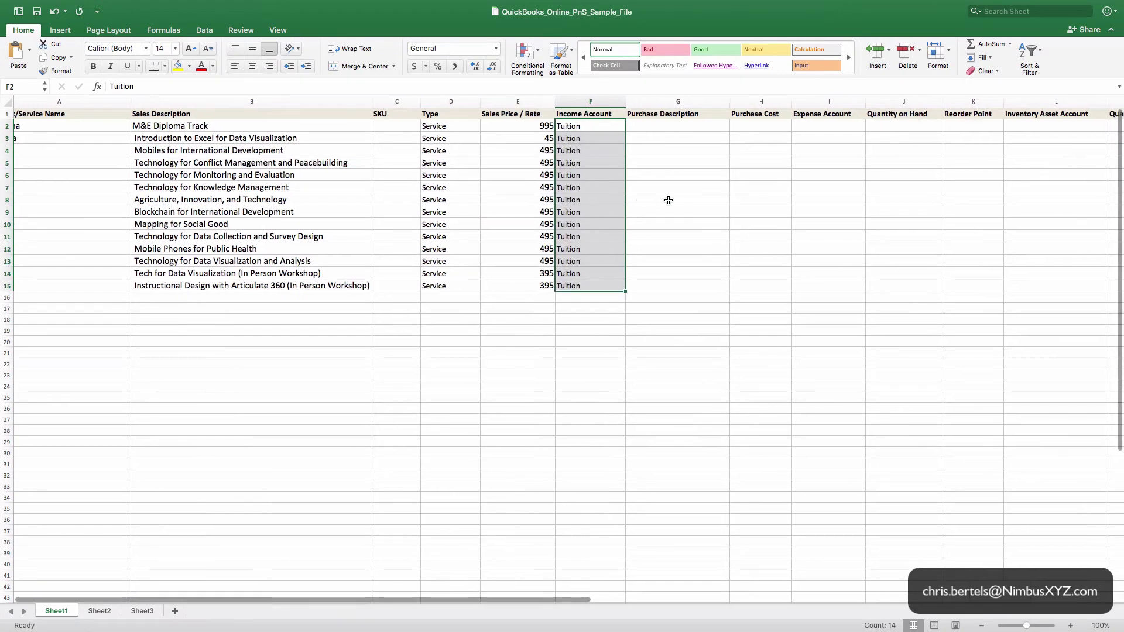
scroll(1037, 196, right, 3)
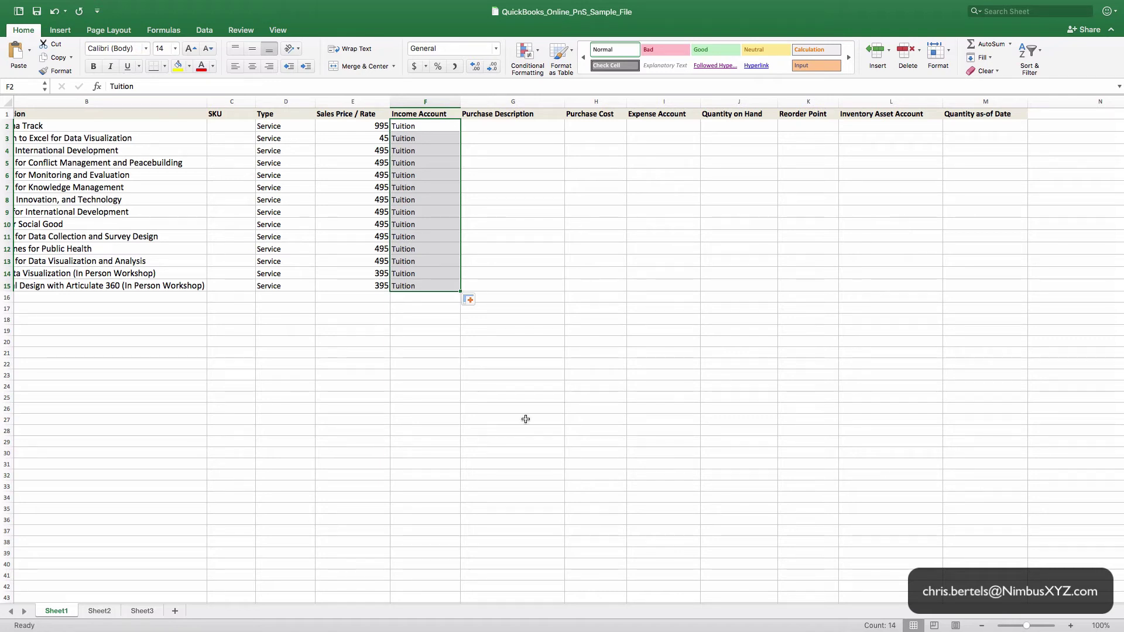
scroll(423, 454, left, 5)
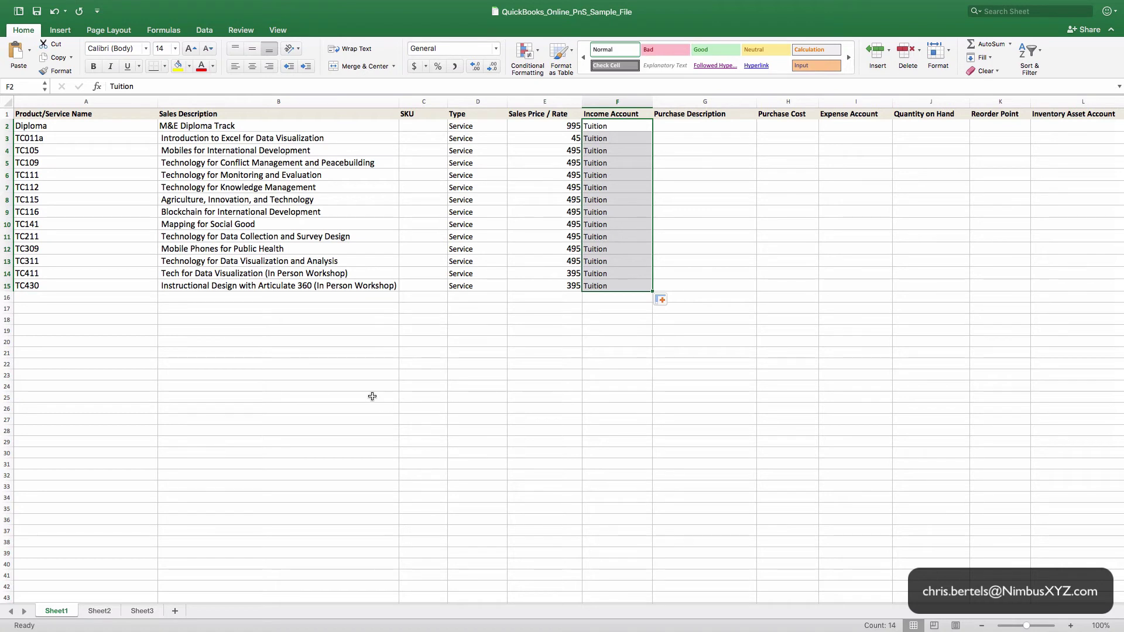
Save the completed import workbook with File > Save
click(348, 388)
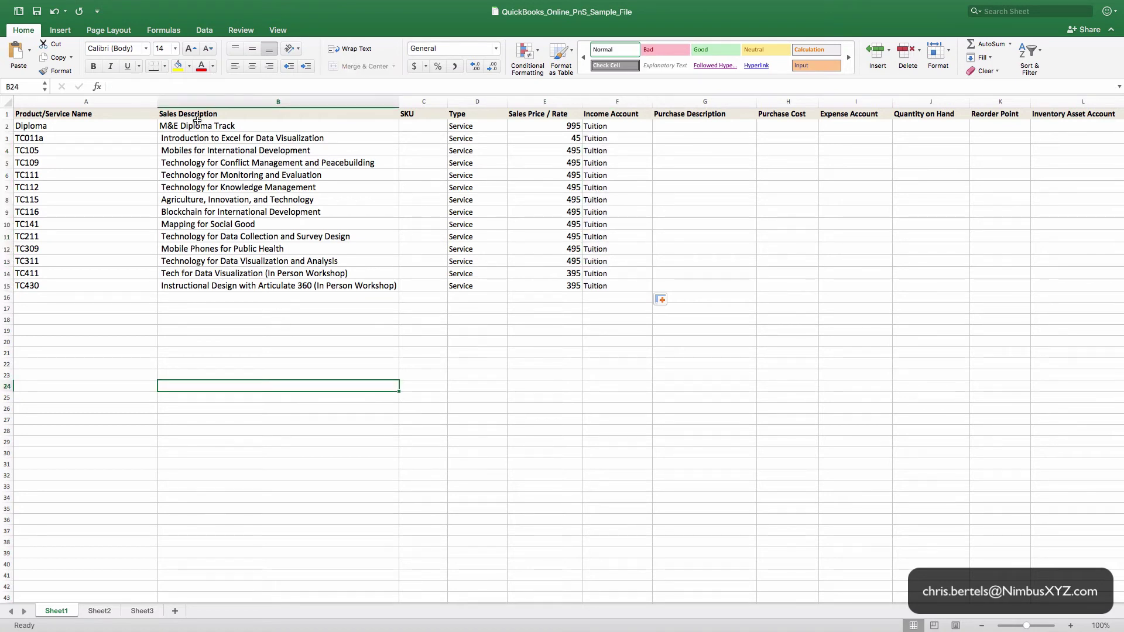
mouse_move(163, 3)
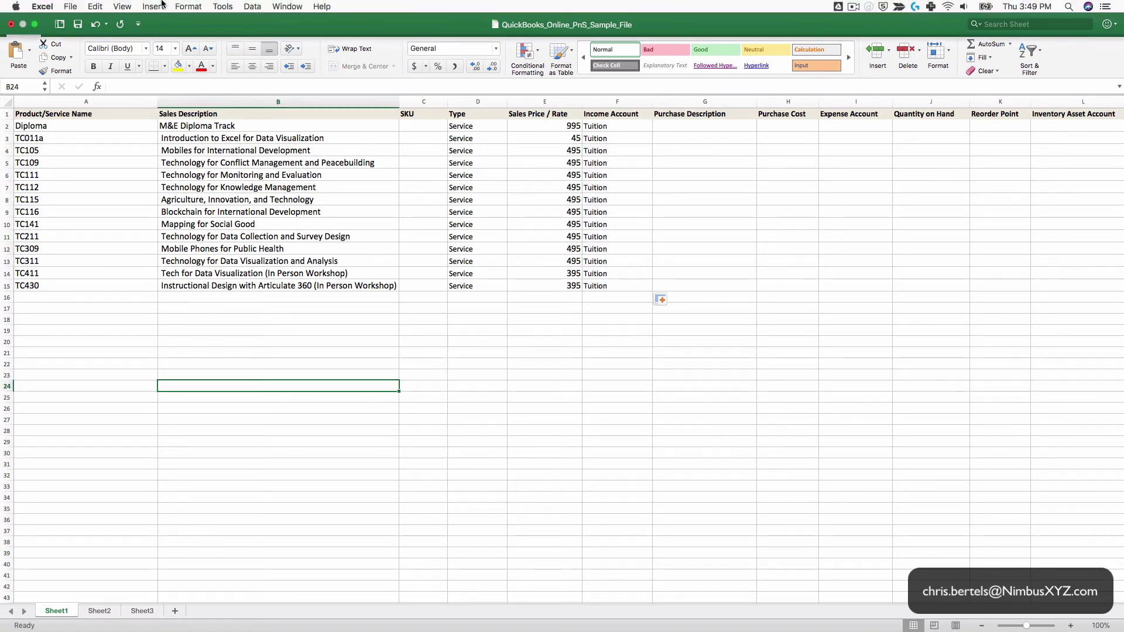
click(72, 6)
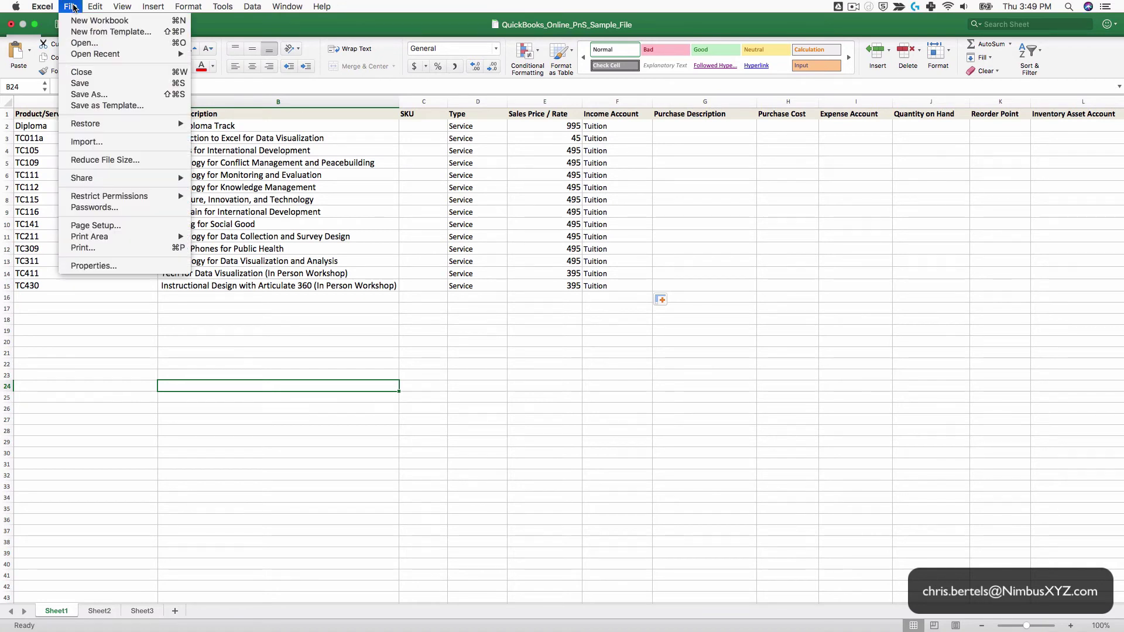
click(80, 83)
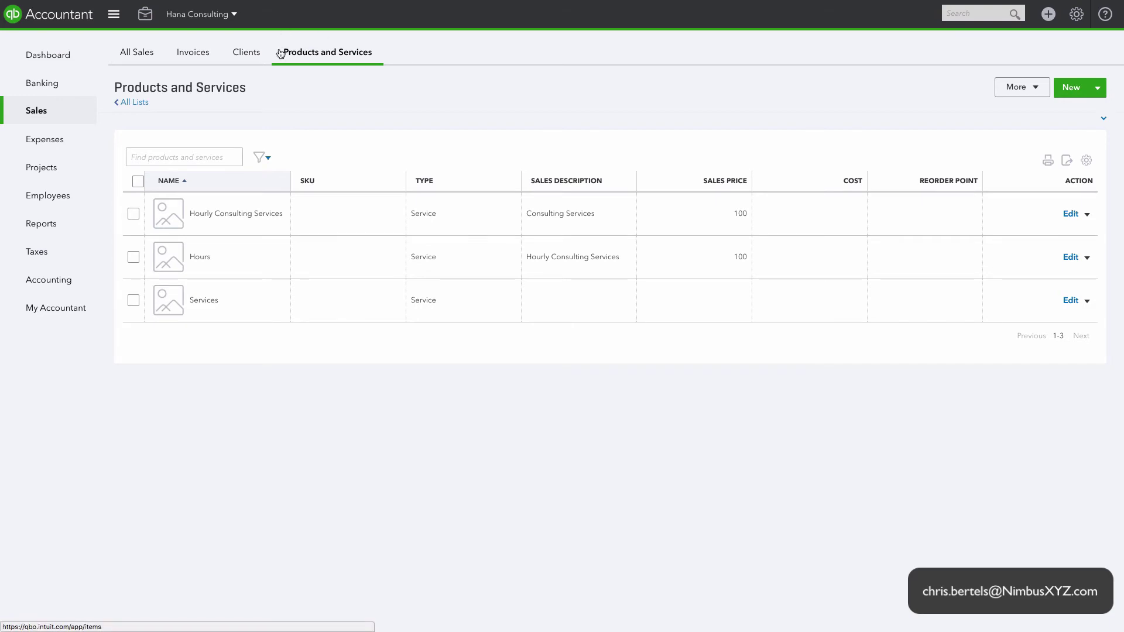
Upload the QuickBooks Products & Services Import spreadsheet through Import and proceed to Map Data
click(1099, 89)
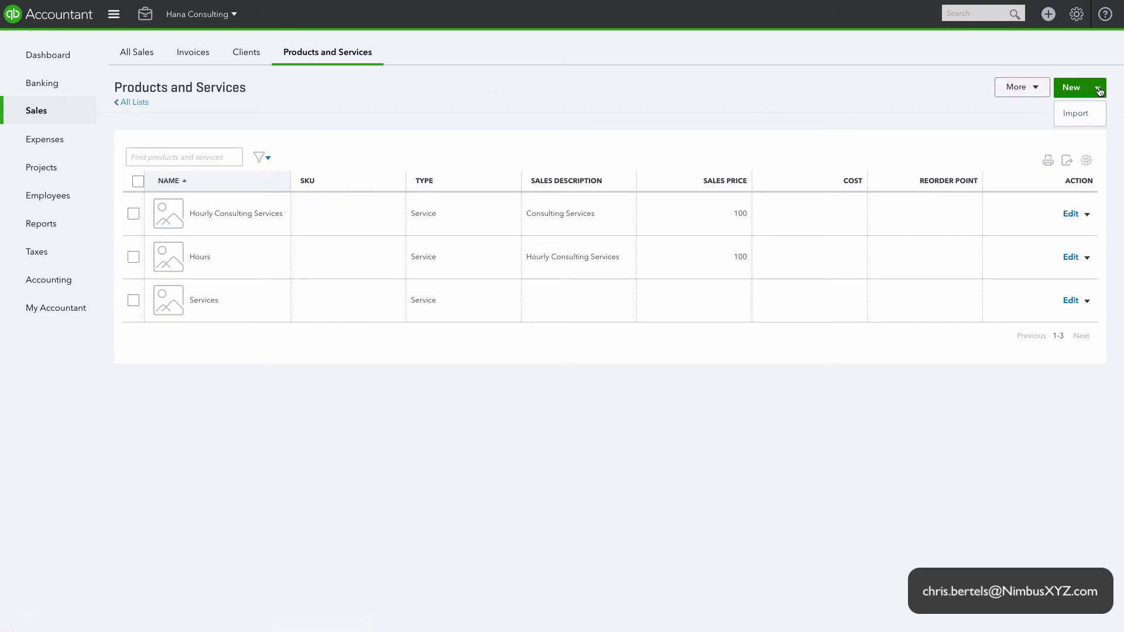
click(1078, 113)
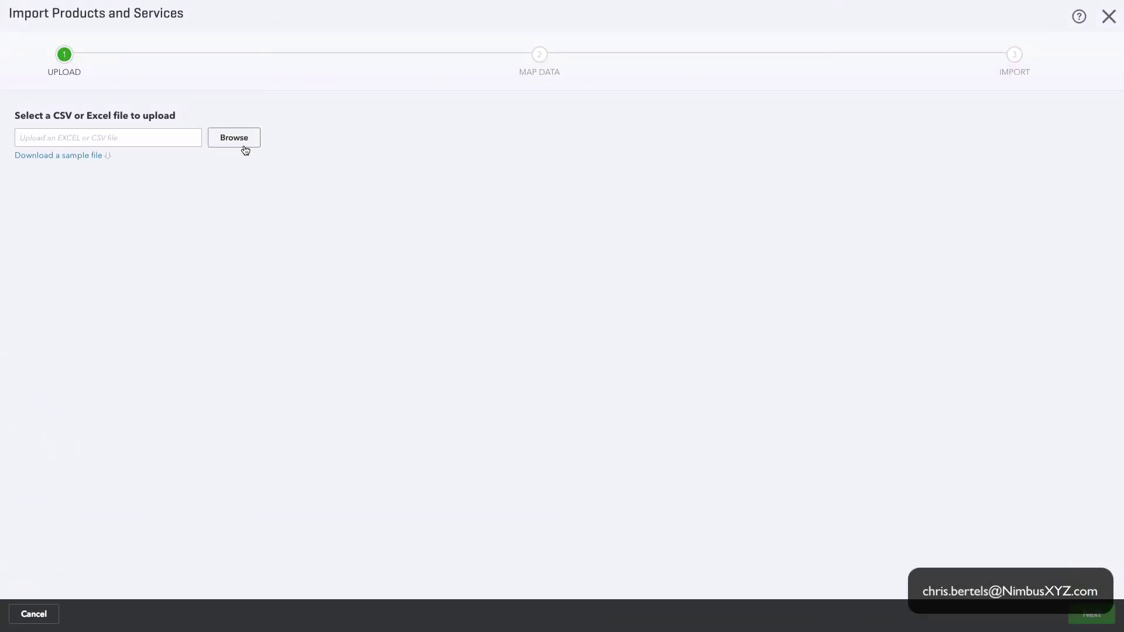
click(238, 143)
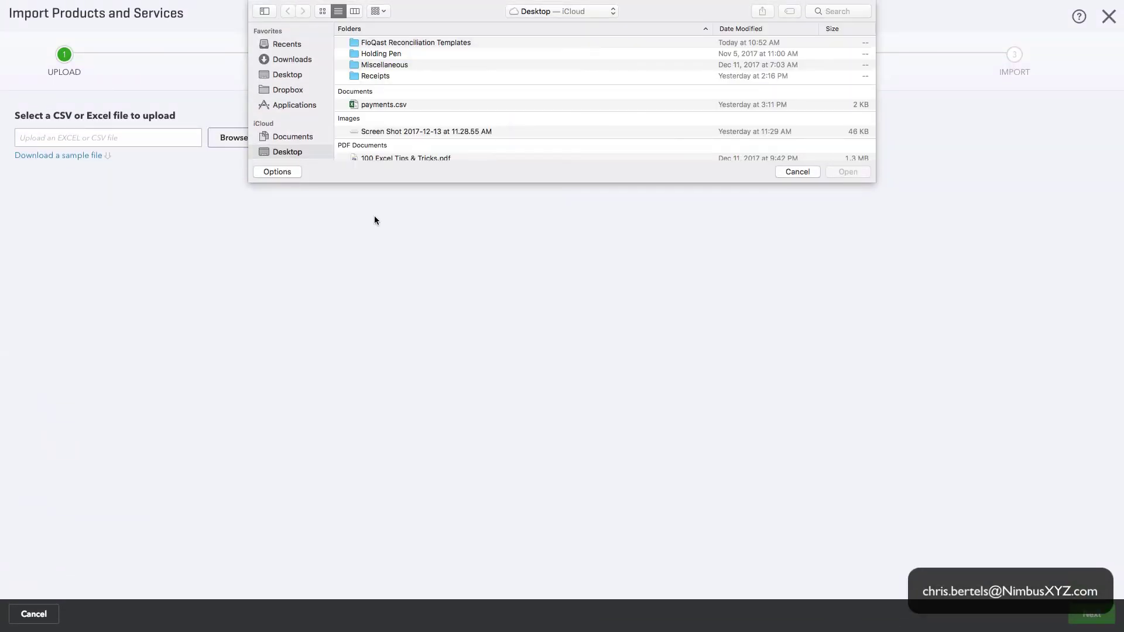
scroll(416, 138, down, 5)
click(417, 144)
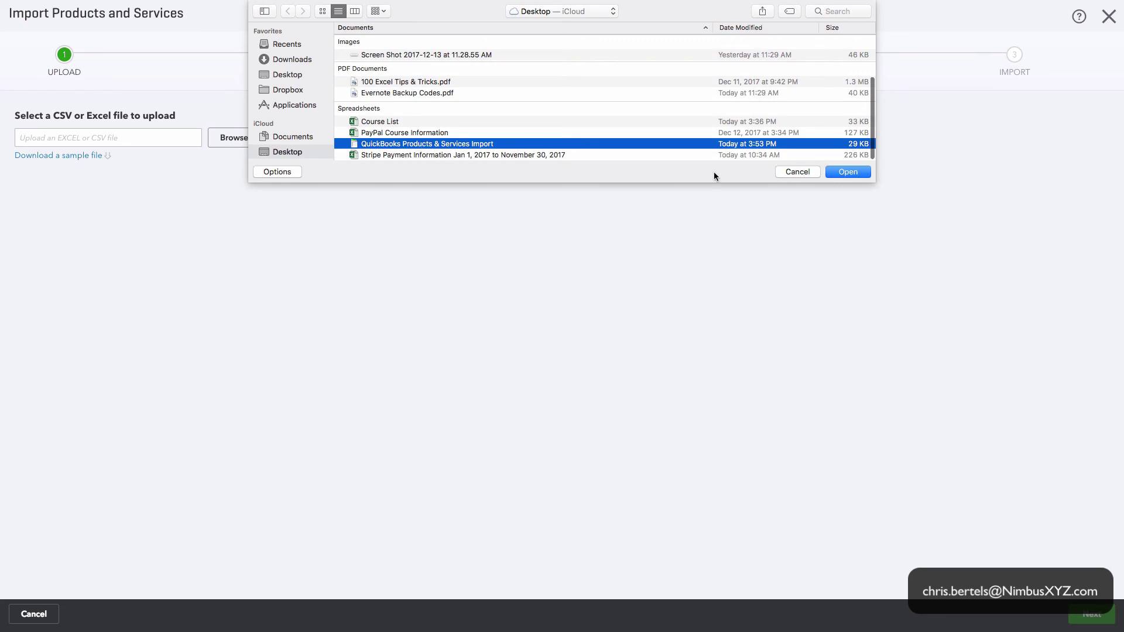
click(848, 171)
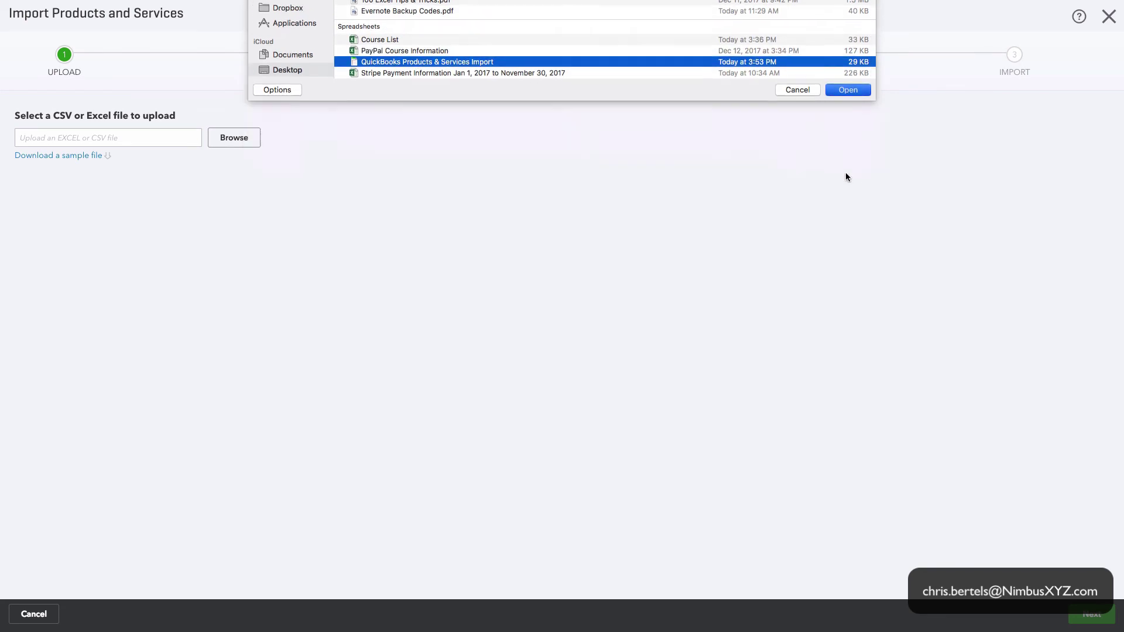
click(1092, 616)
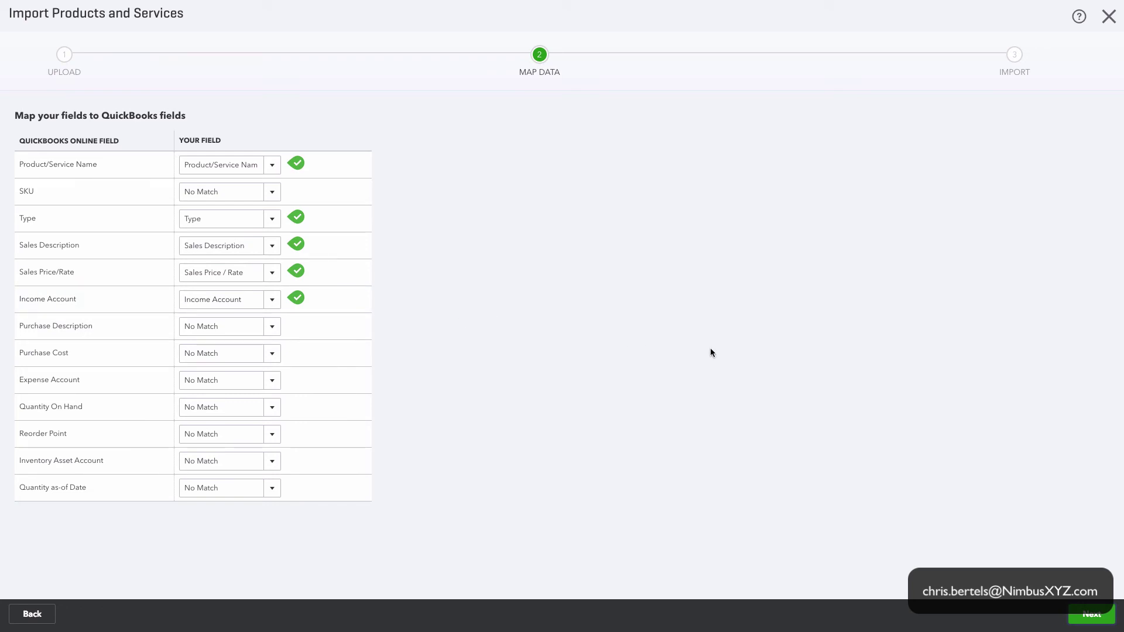
Preview the 14 courses, confirm Diploma's 995 price and Tuition - Income account, then import them
click(1084, 615)
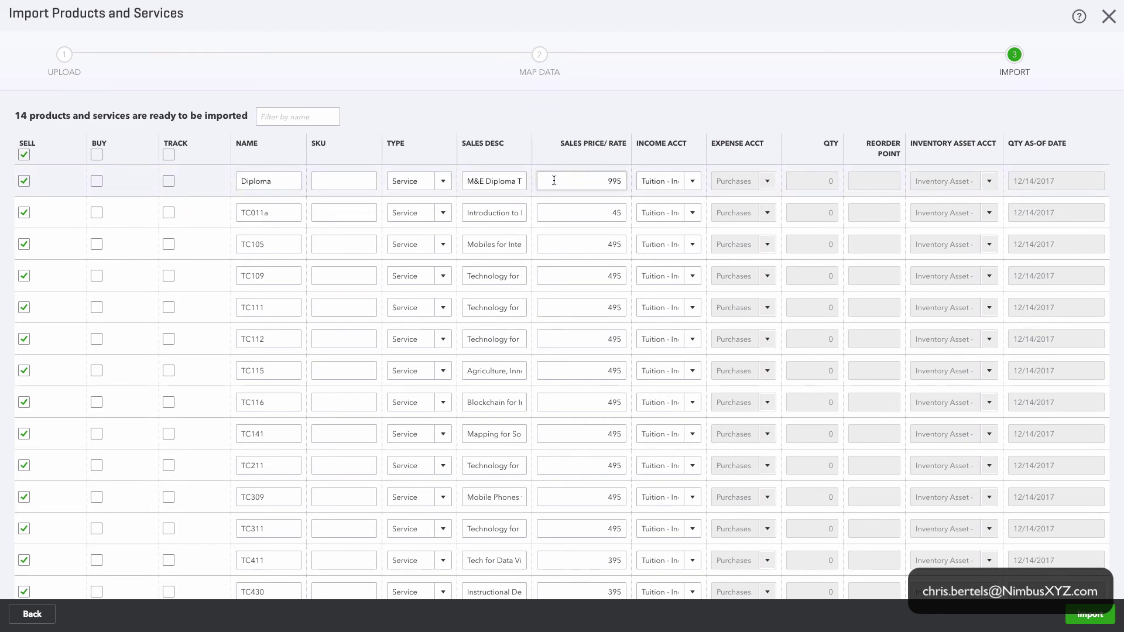
scroll(518, 290, down, 1)
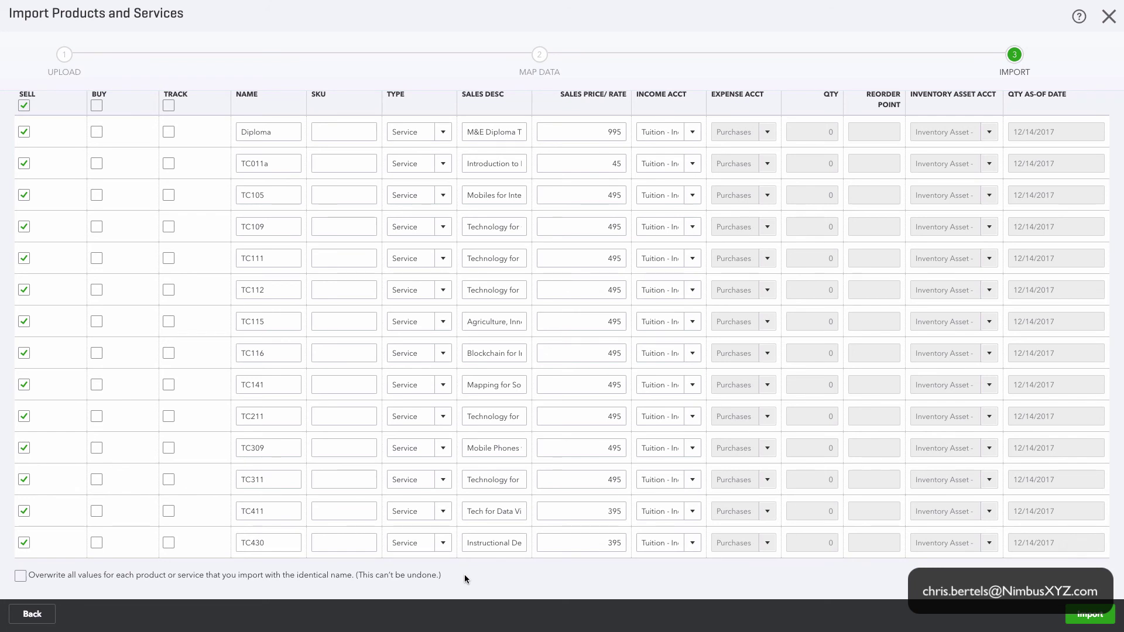
scroll(697, 233, up, 2)
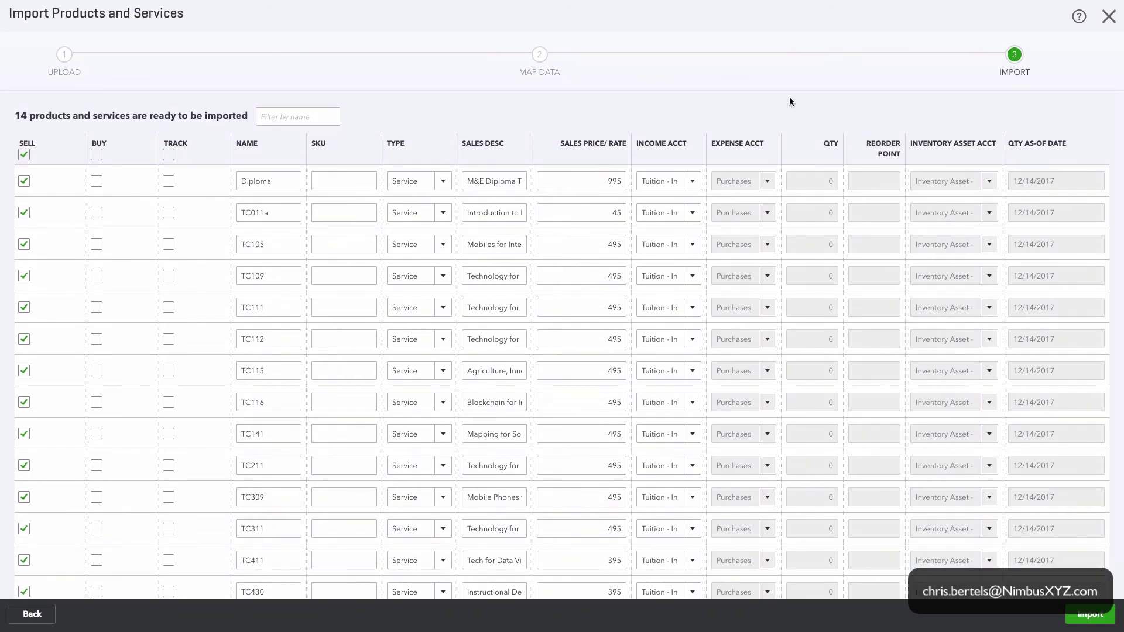
click(598, 182)
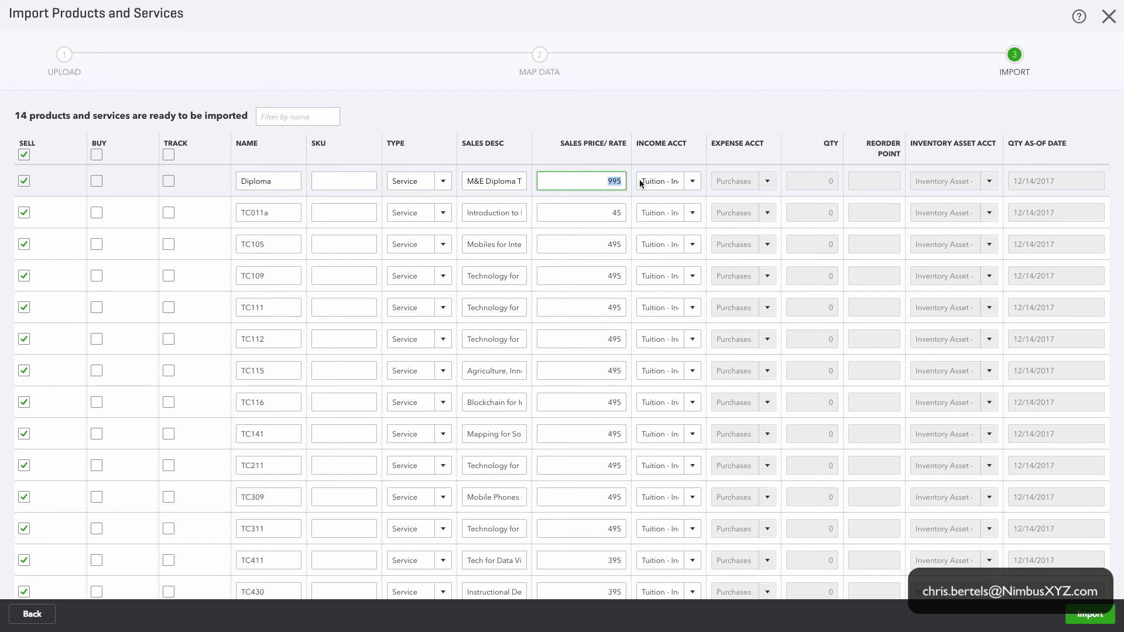
click(692, 183)
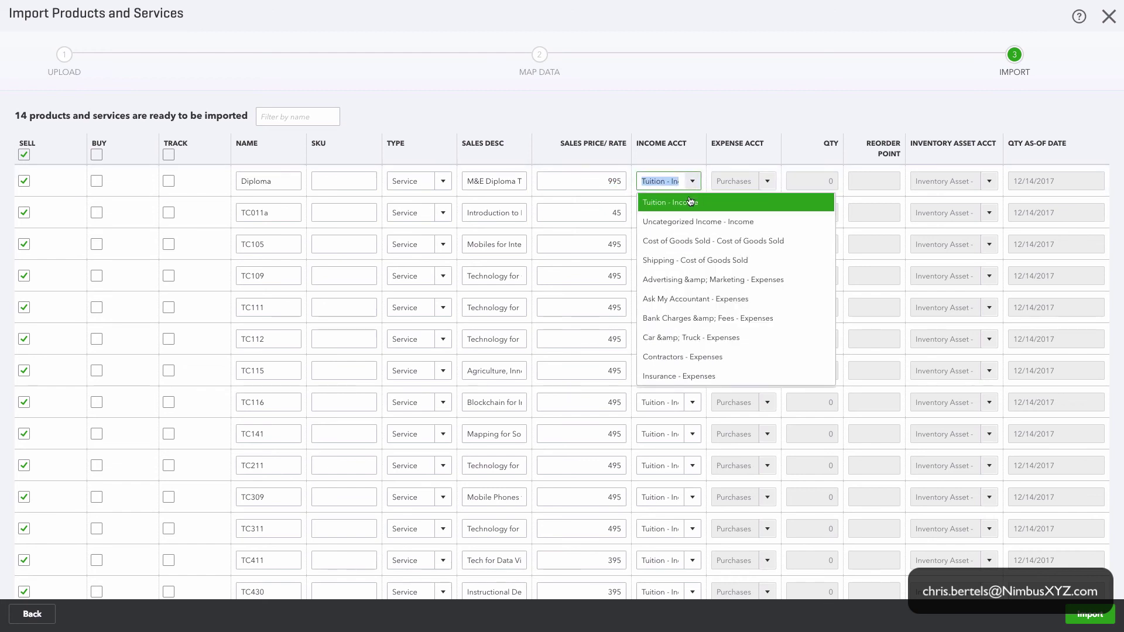
click(690, 203)
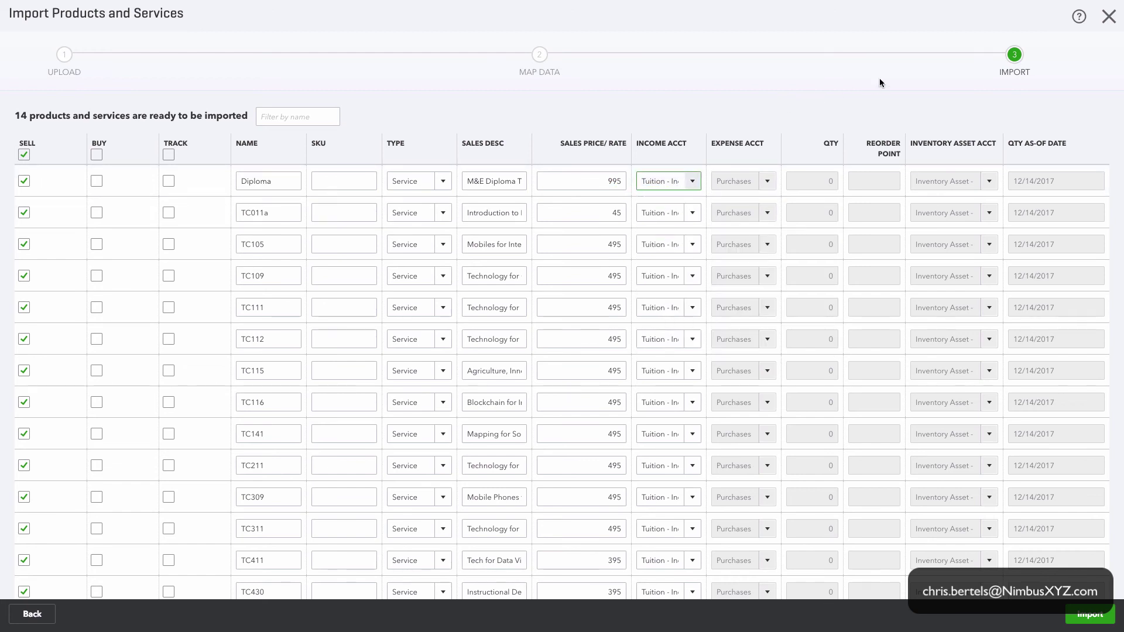
scroll(950, 125, down, 2)
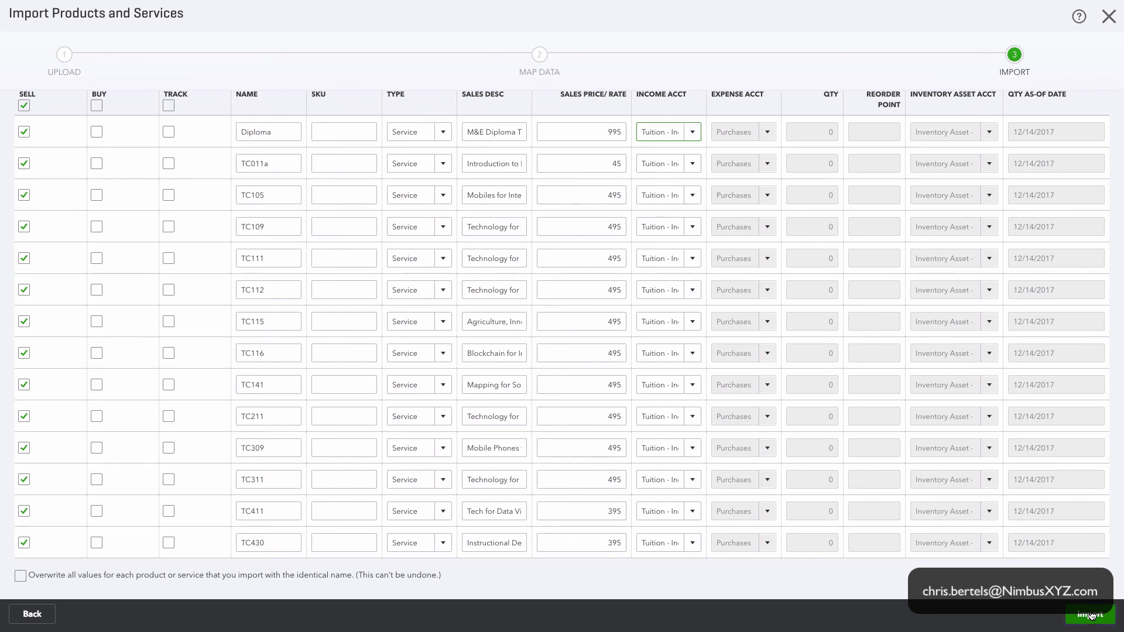
click(1090, 615)
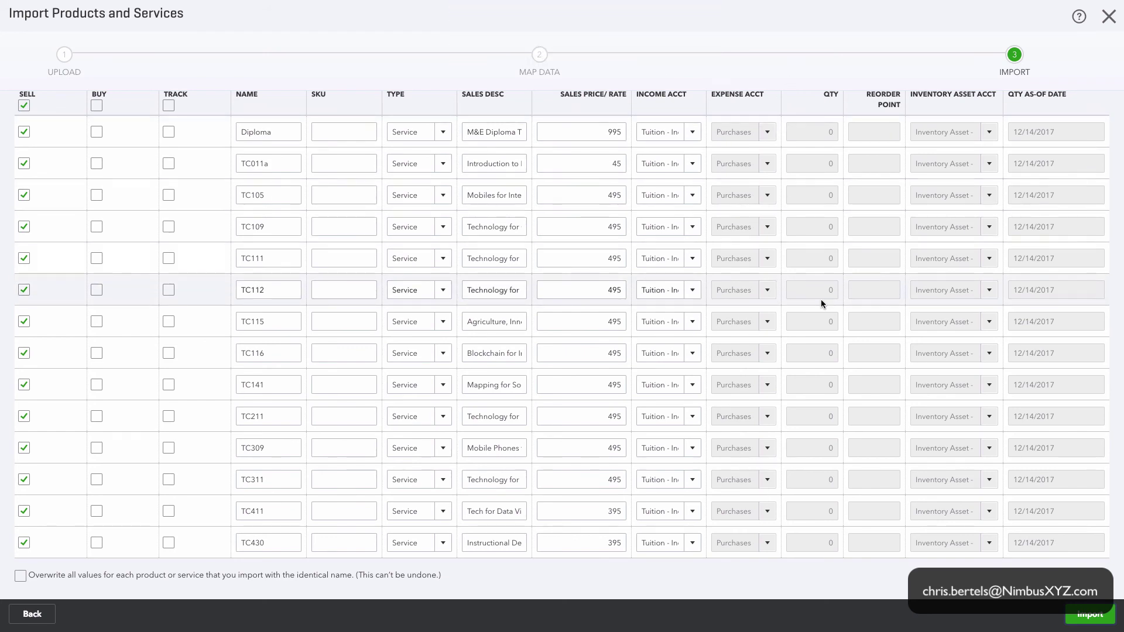
Close the import and return to the Products and Services list
click(1109, 17)
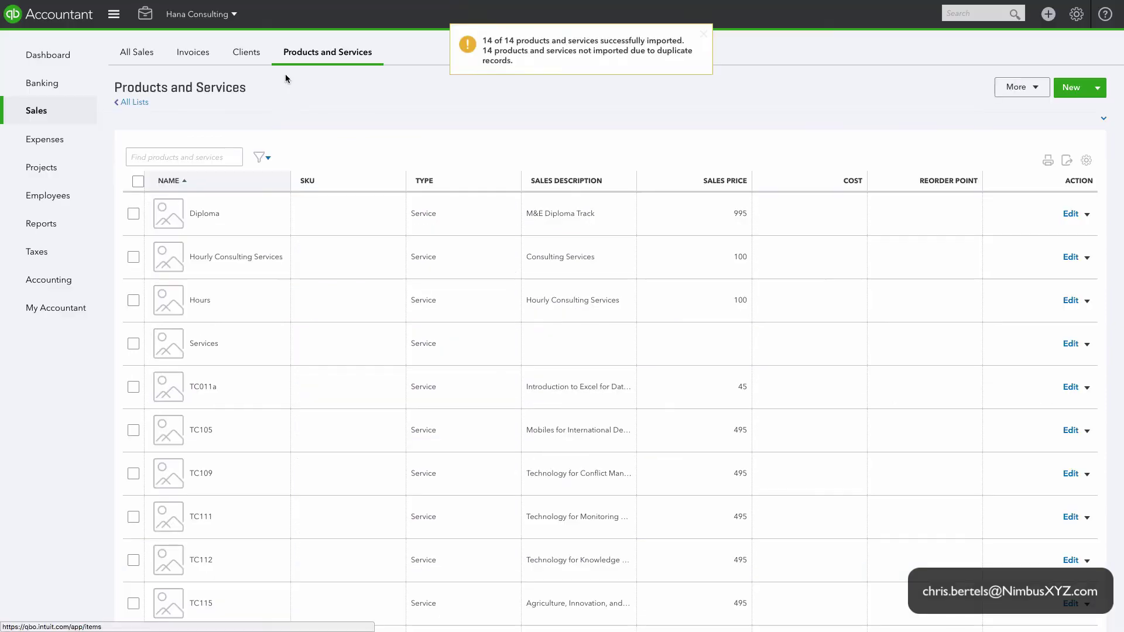
scroll(376, 280, down, 2)
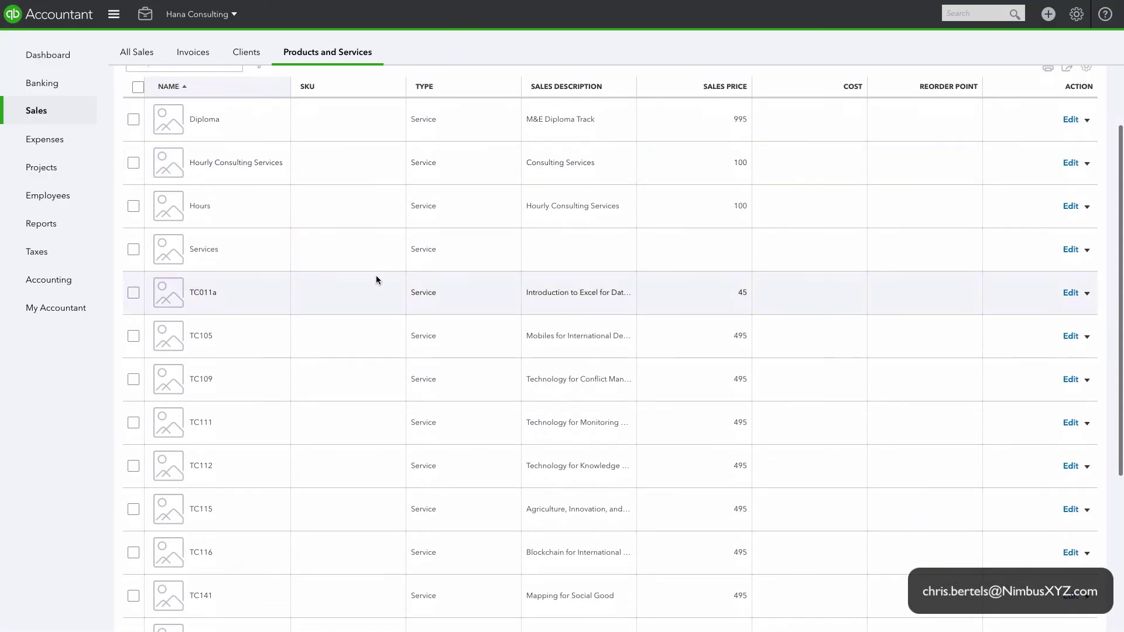
scroll(376, 279, down, 1)
scroll(376, 280, up, 3)
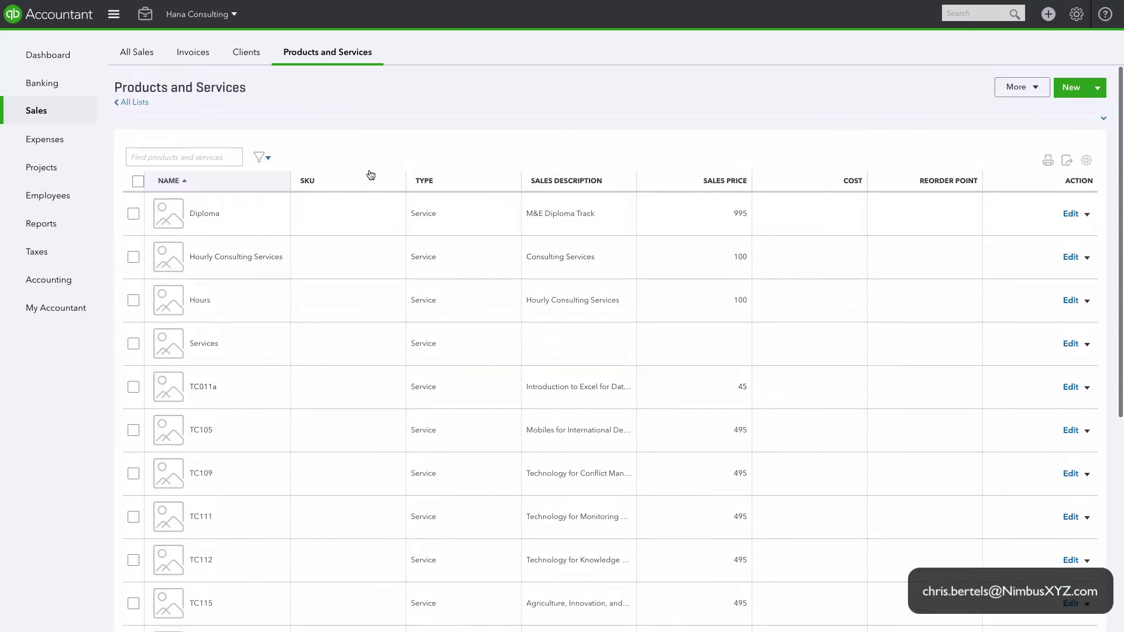
Hide the SKU column so the list shows type, description, income account and price
click(1086, 161)
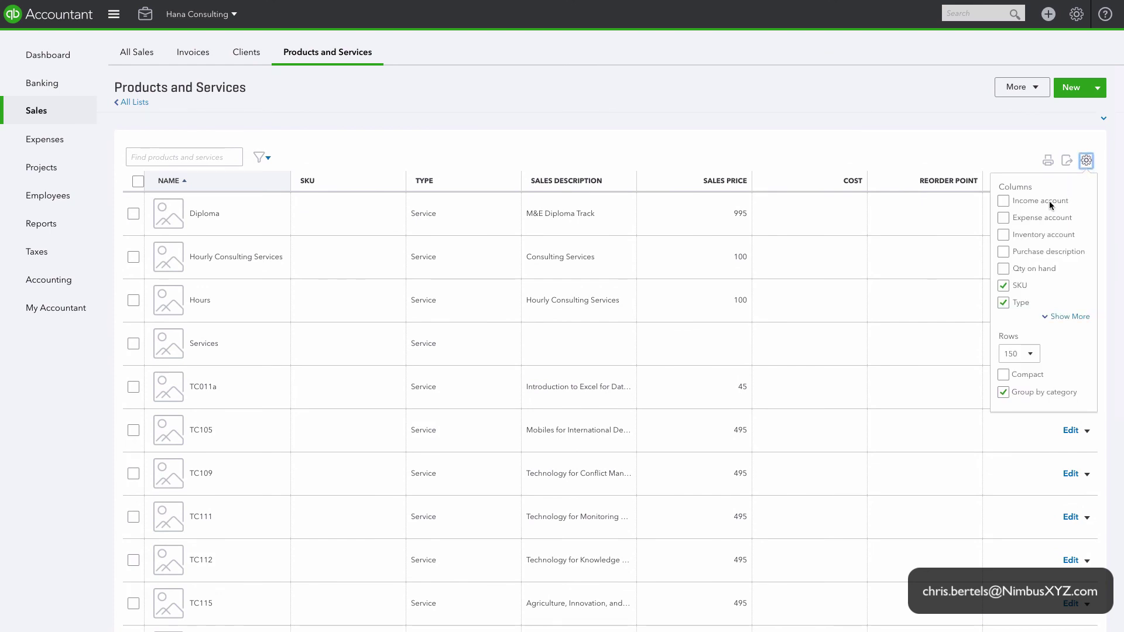
click(1004, 286)
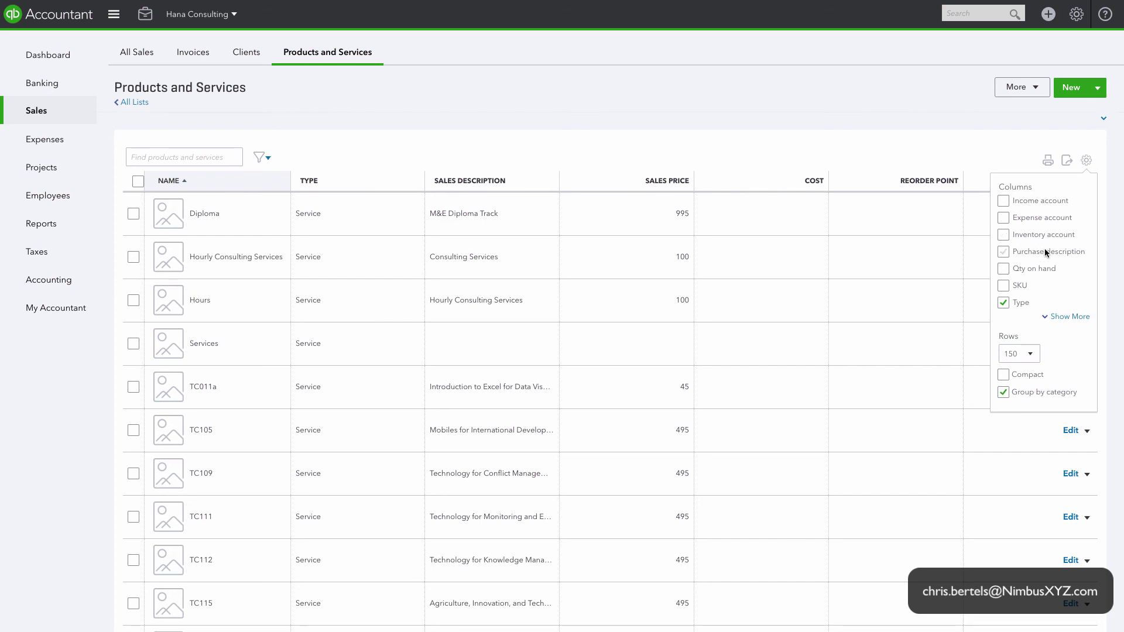
click(959, 116)
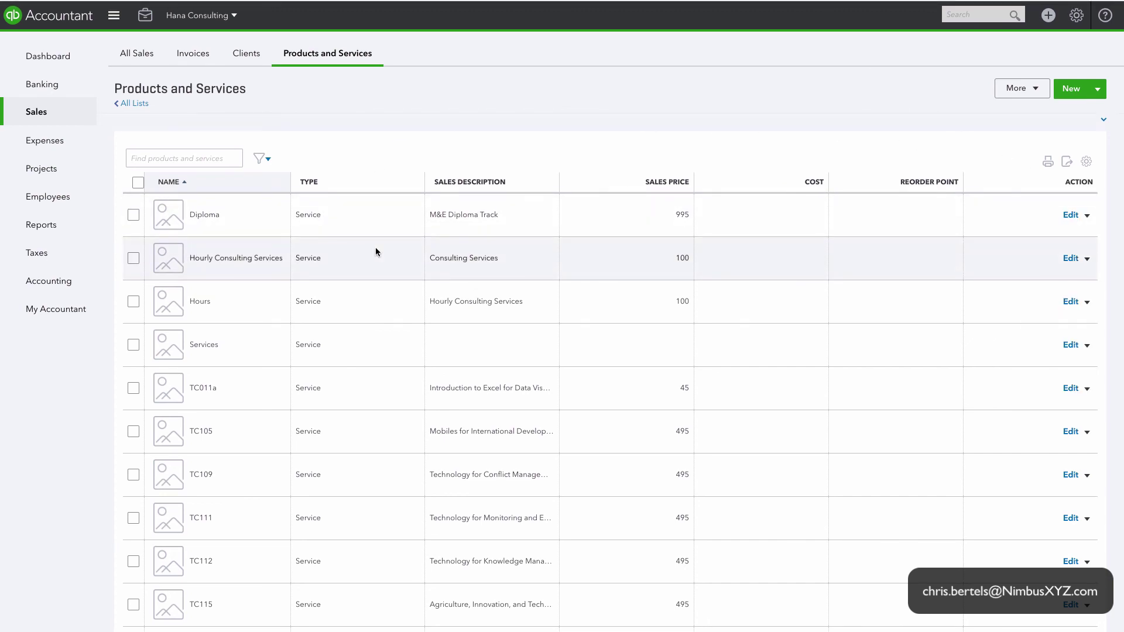
scroll(375, 251, down, 5)
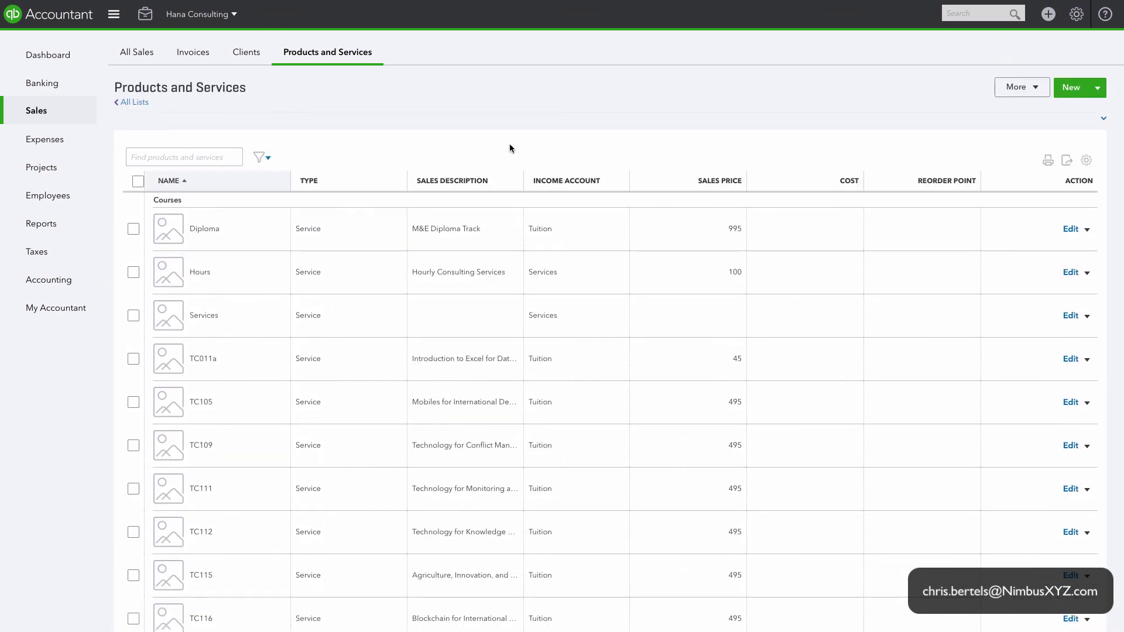
click(1048, 14)
Create an invoice with Courses:TC111, Technology for Monitoring and Evaluation, qty 1 at 495, on line 1
click(674, 103)
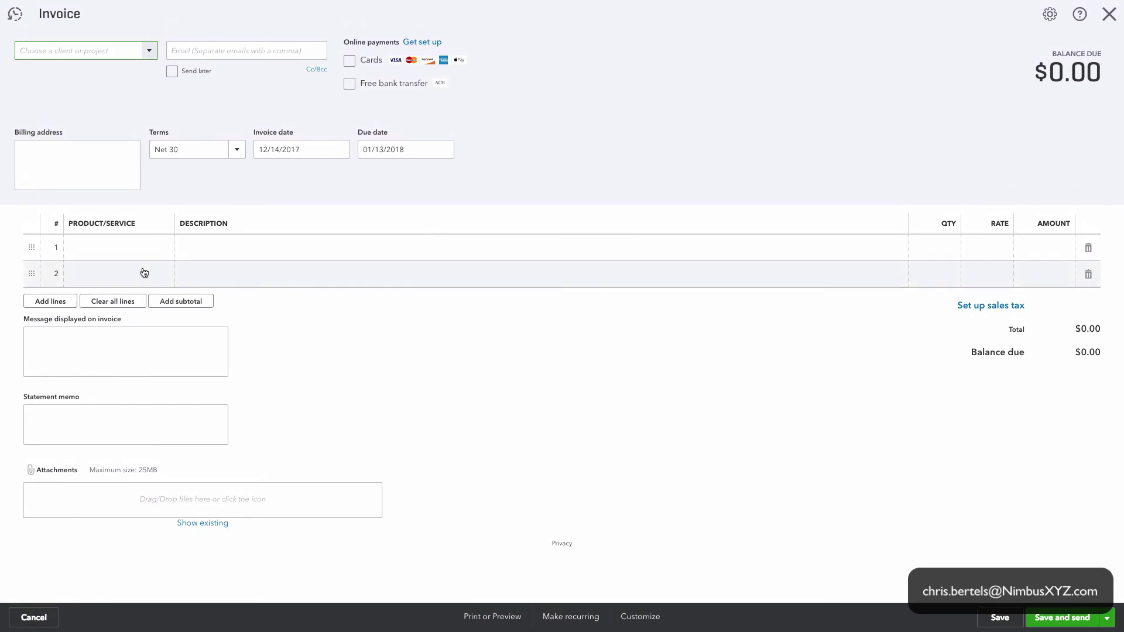
click(149, 249)
click(169, 251)
scroll(152, 410, down, 5)
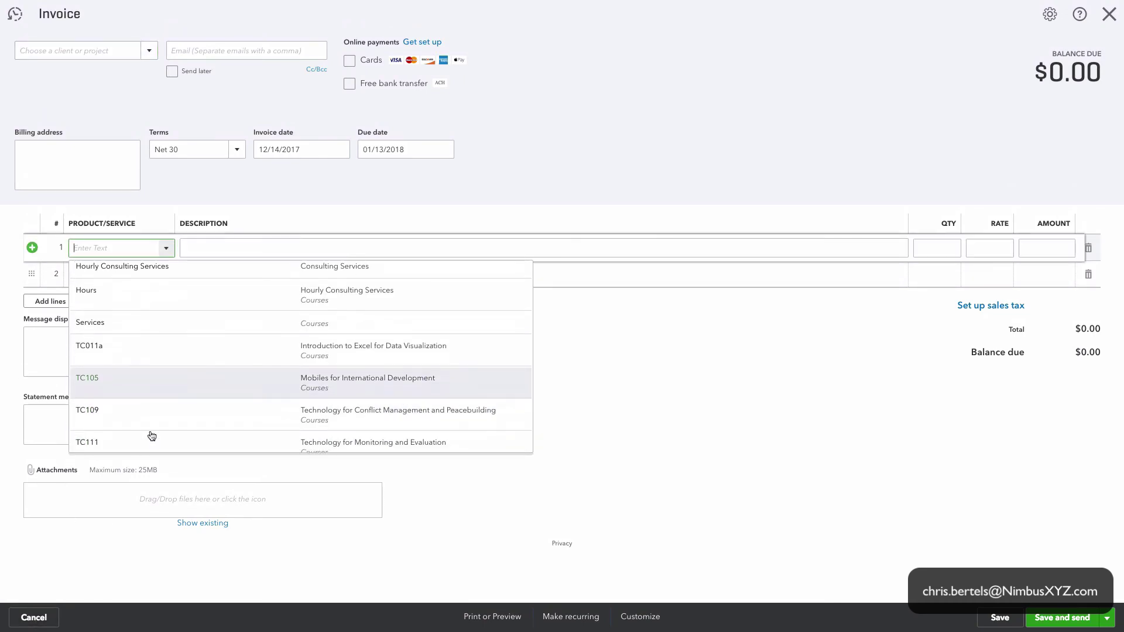
click(176, 345)
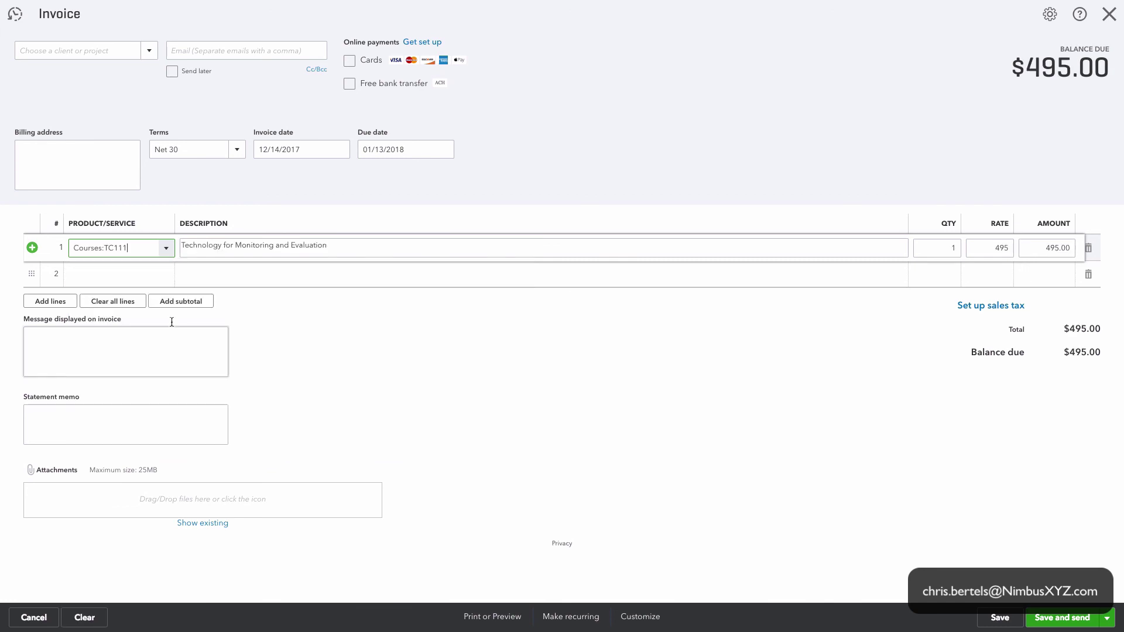